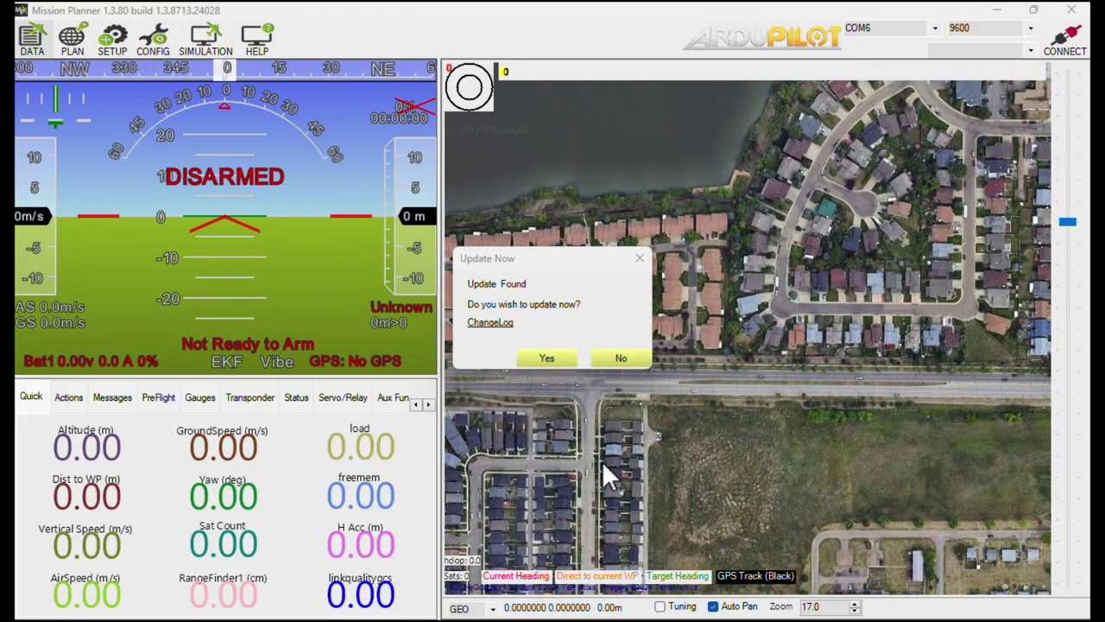
Step: Decline the software update and connect to the flight controller on COM6 at 9600 baud
left_click(627, 359)
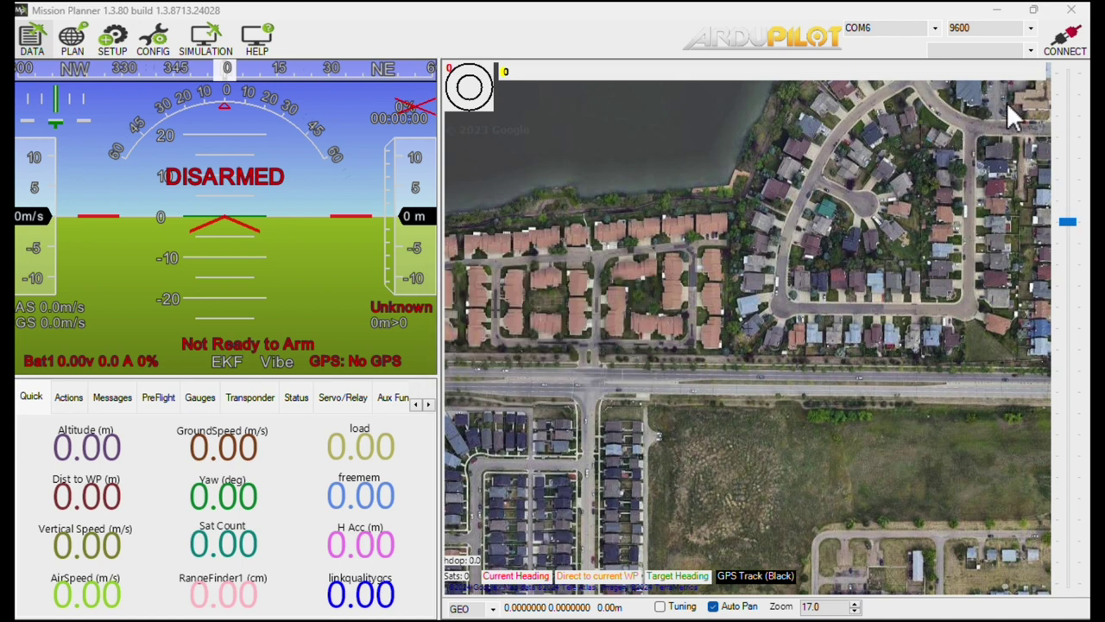
left_click(935, 31)
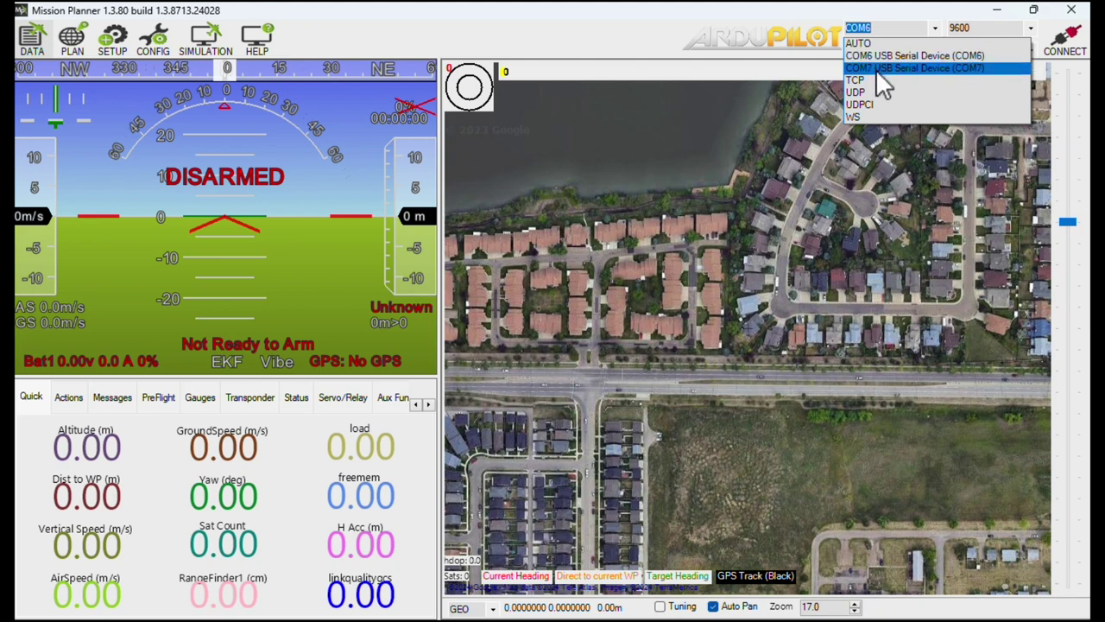
left_click(877, 57)
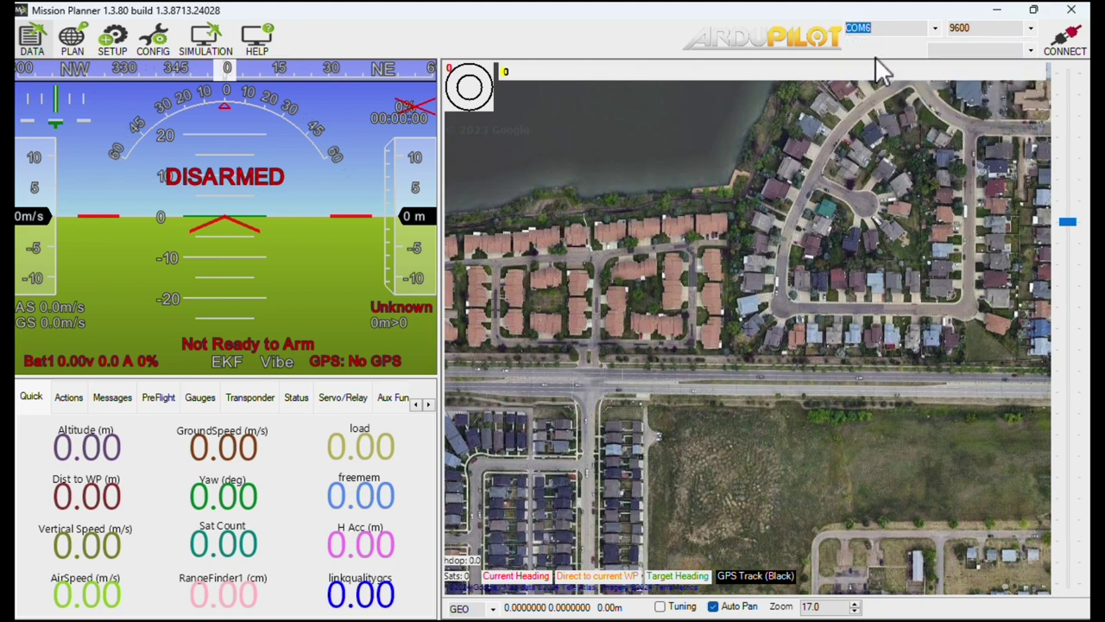
left_click(1069, 39)
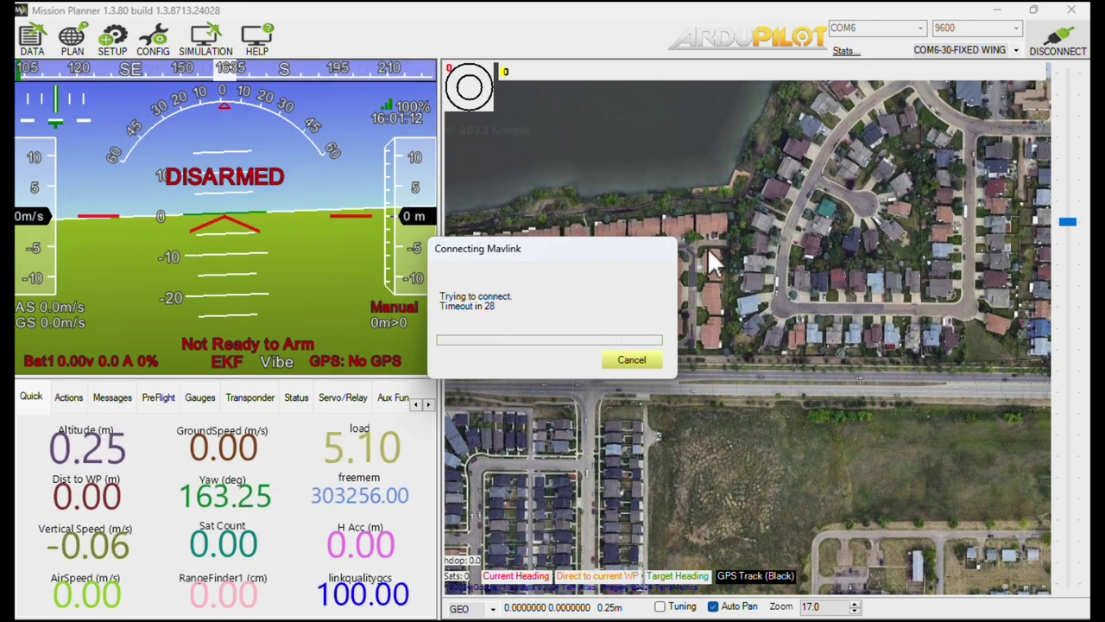
Step: View the flight controller's messages and highlight the line identifying the CubeRedPrimary board
left_click(117, 396)
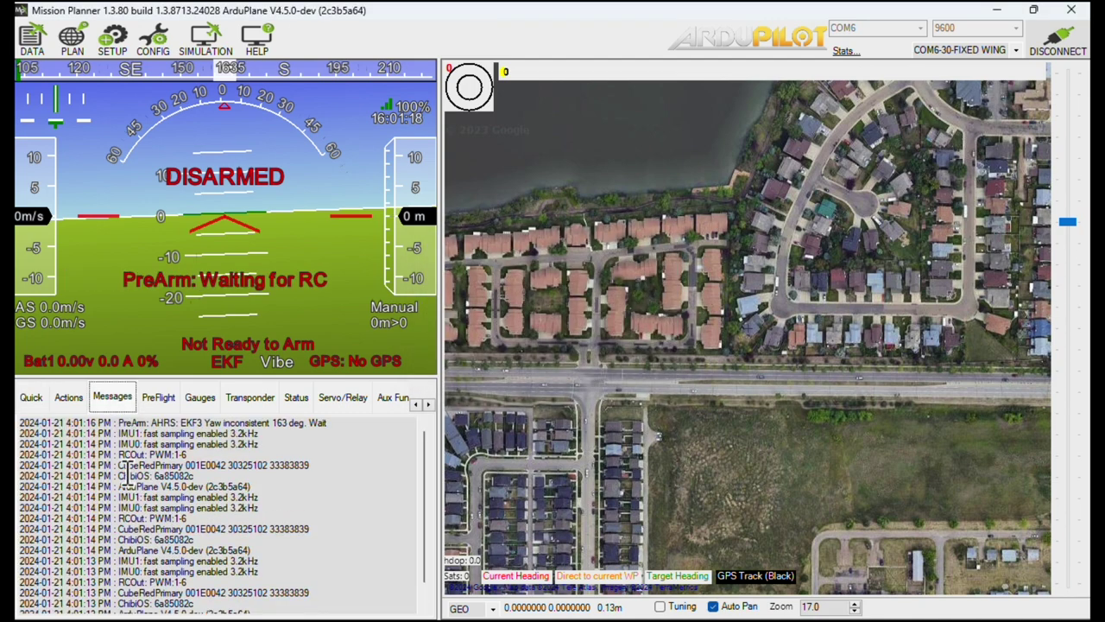
left_click_drag(121, 466, 320, 471)
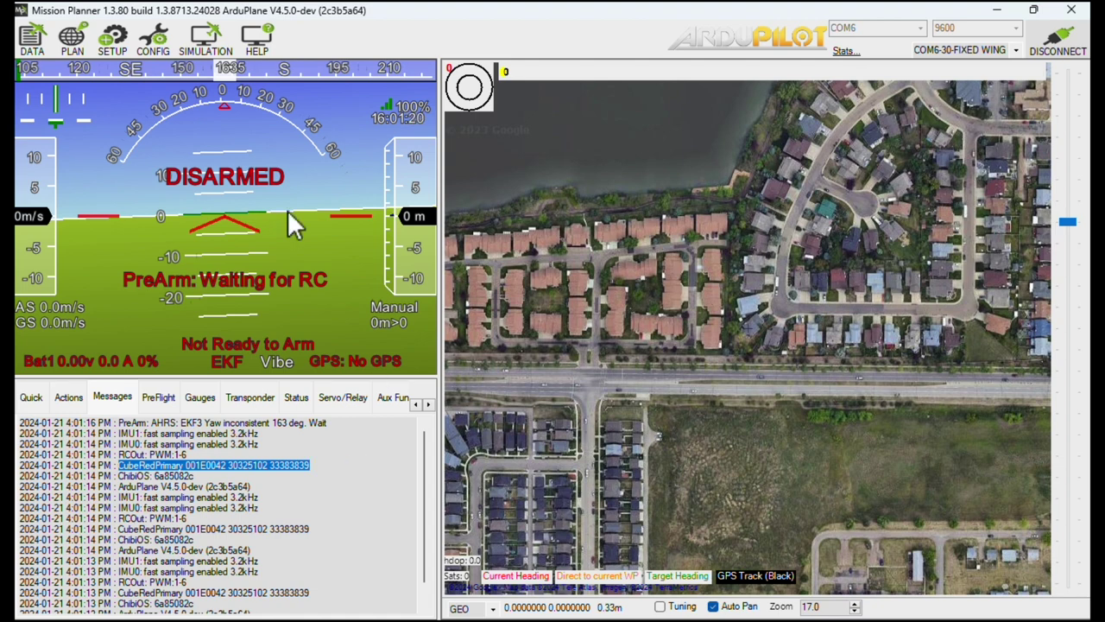
Step: Bring up the full parameter list in the configuration area and filter it by "NET_"
left_click(155, 36)
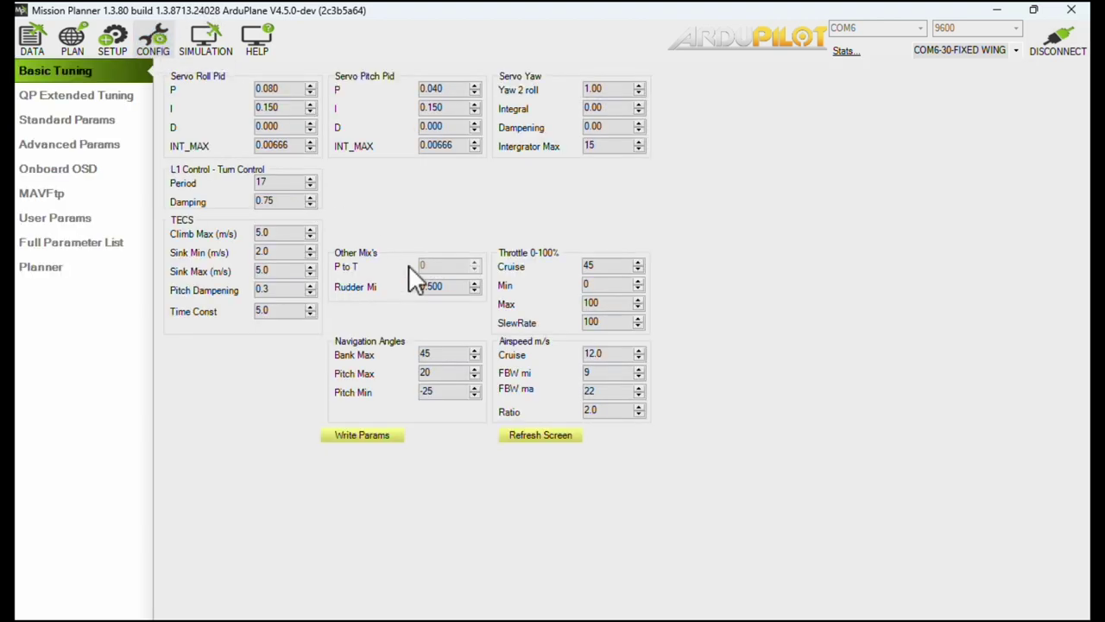
left_click(70, 244)
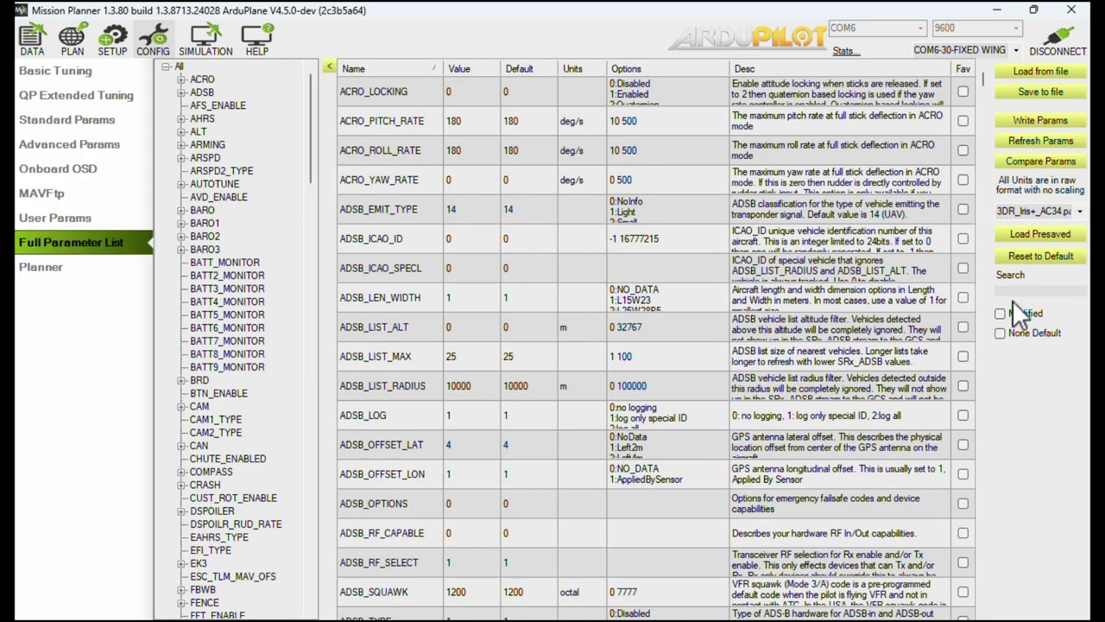
left_click(1013, 292)
type("NET_")
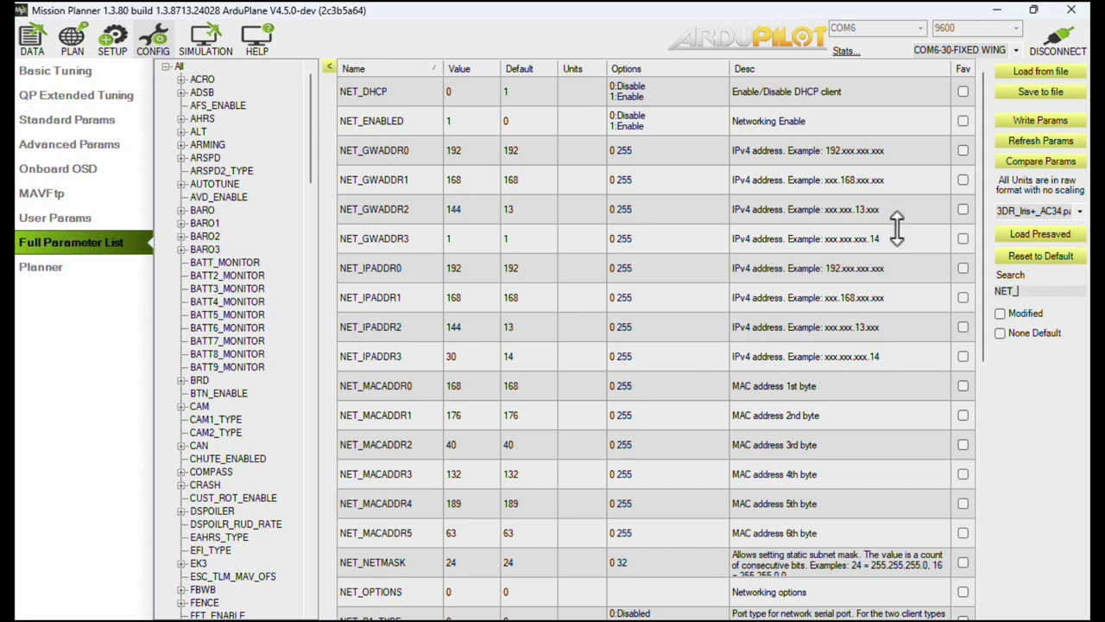
Step: Inspect the NET_ENABLED and NET_IPADDR0 values in the filtered parameter list
left_click(466, 120)
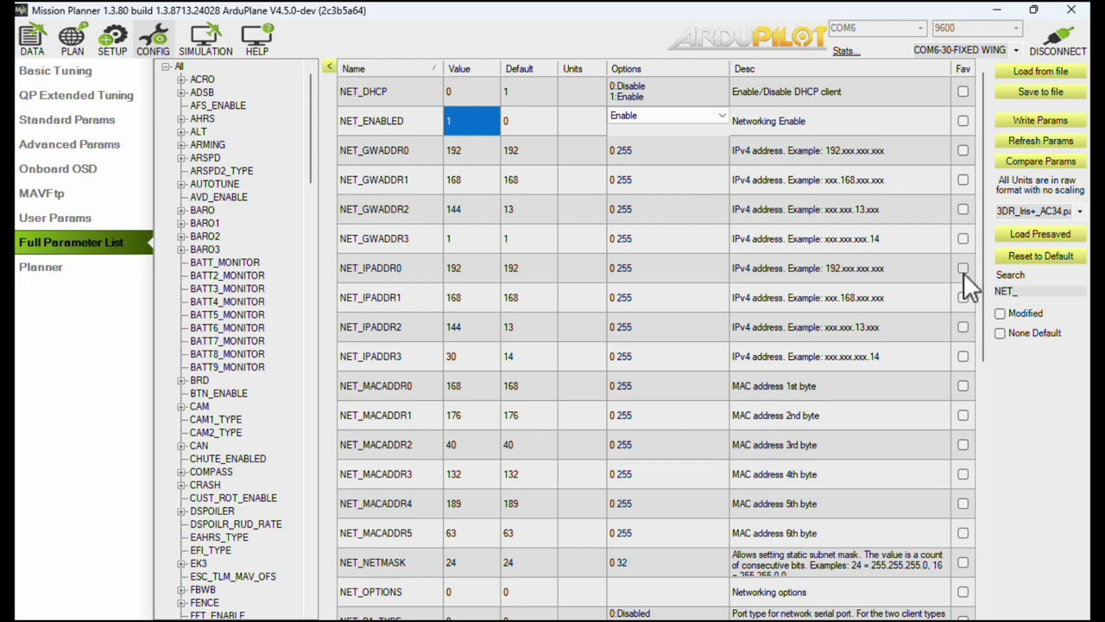
left_click(1045, 298)
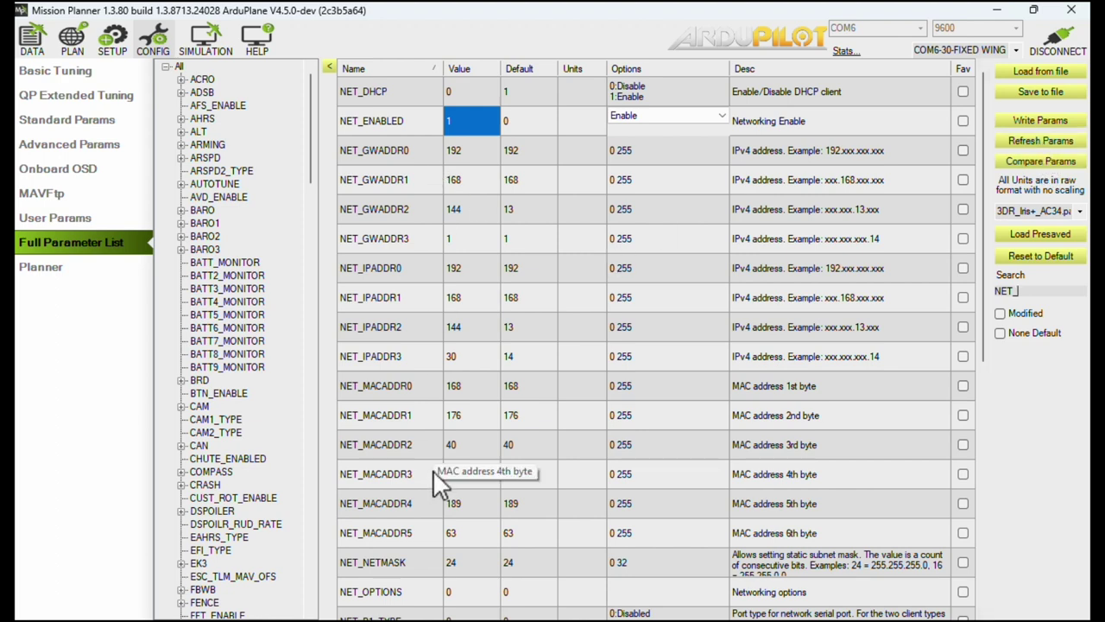
left_click(468, 271)
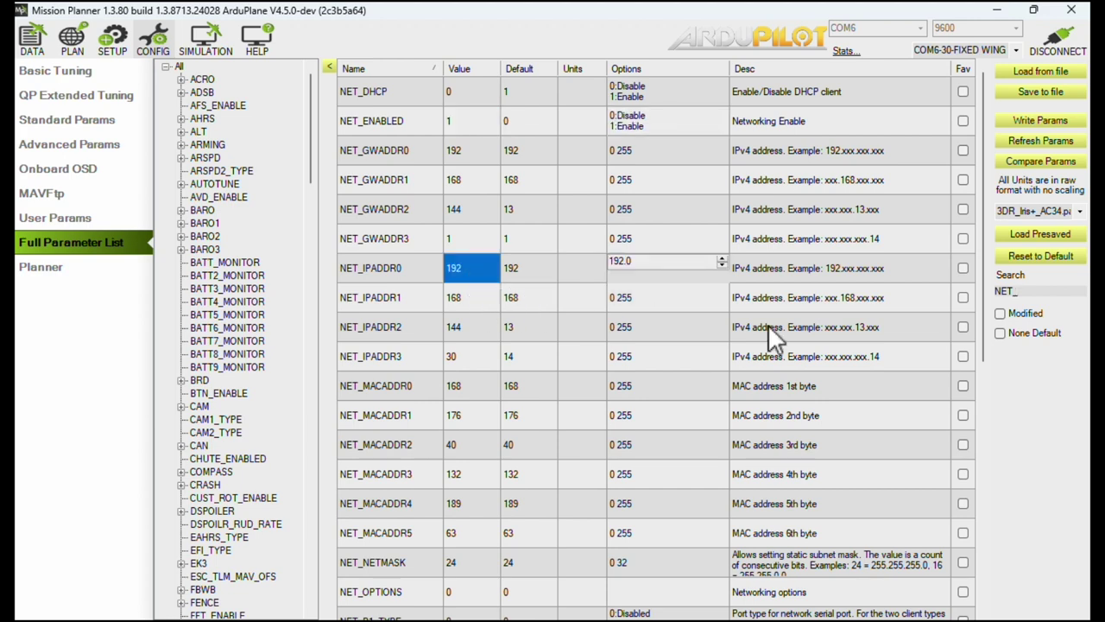
Step: Show only parameters that differ from their defaults and examine the NET_ entries among them
left_click(1001, 333)
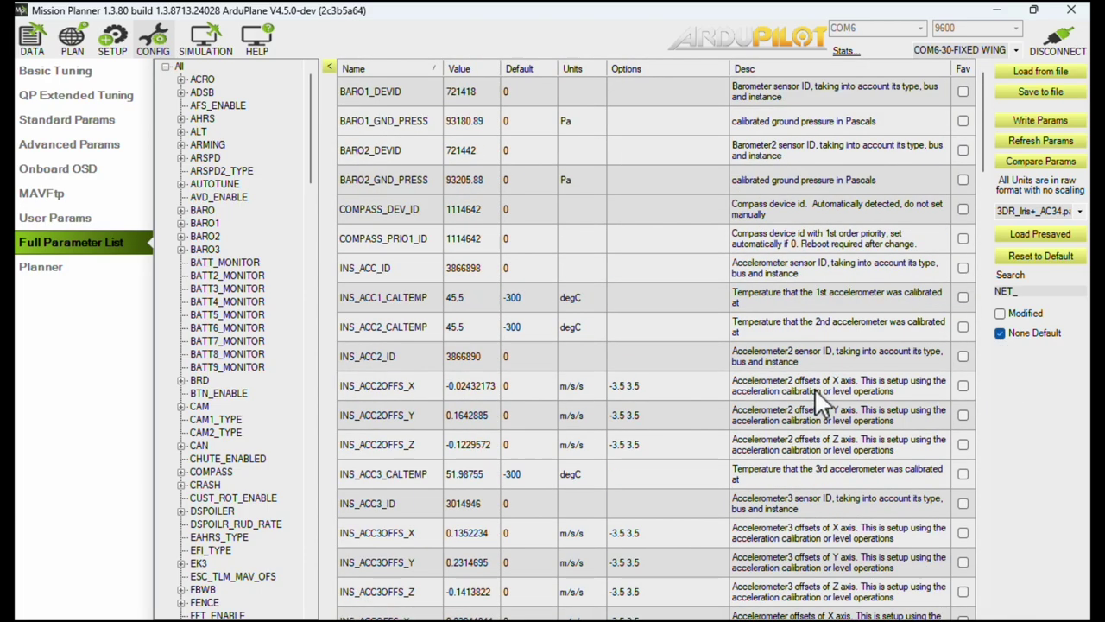
scroll(820, 332, "down", 10)
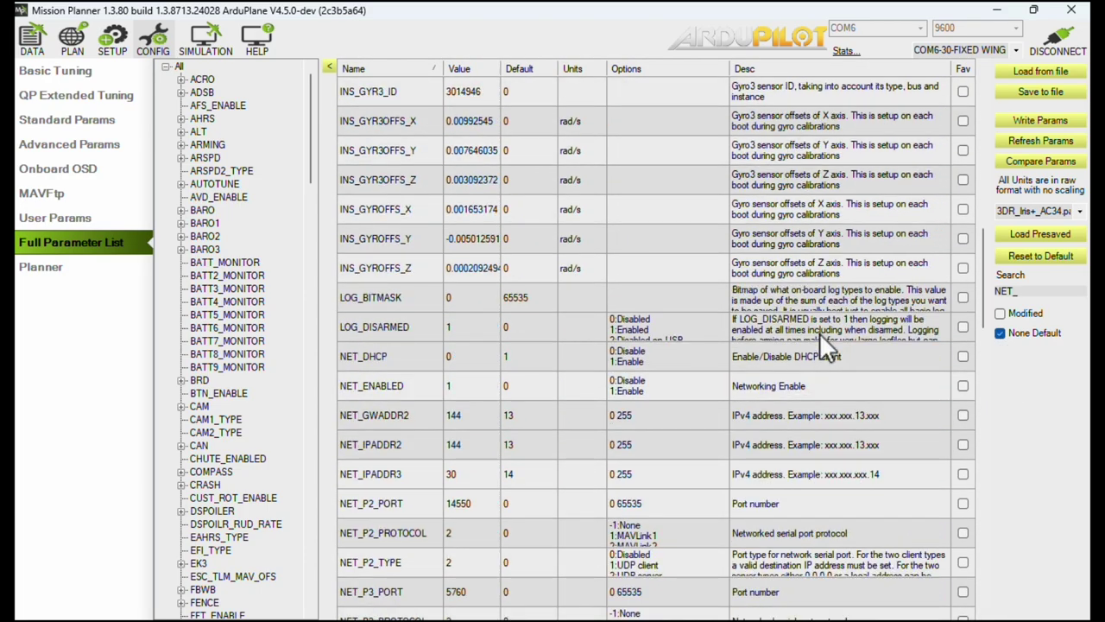
scroll(819, 332, "down", 3)
scroll(819, 333, "up", 1)
scroll(819, 332, "down", 1)
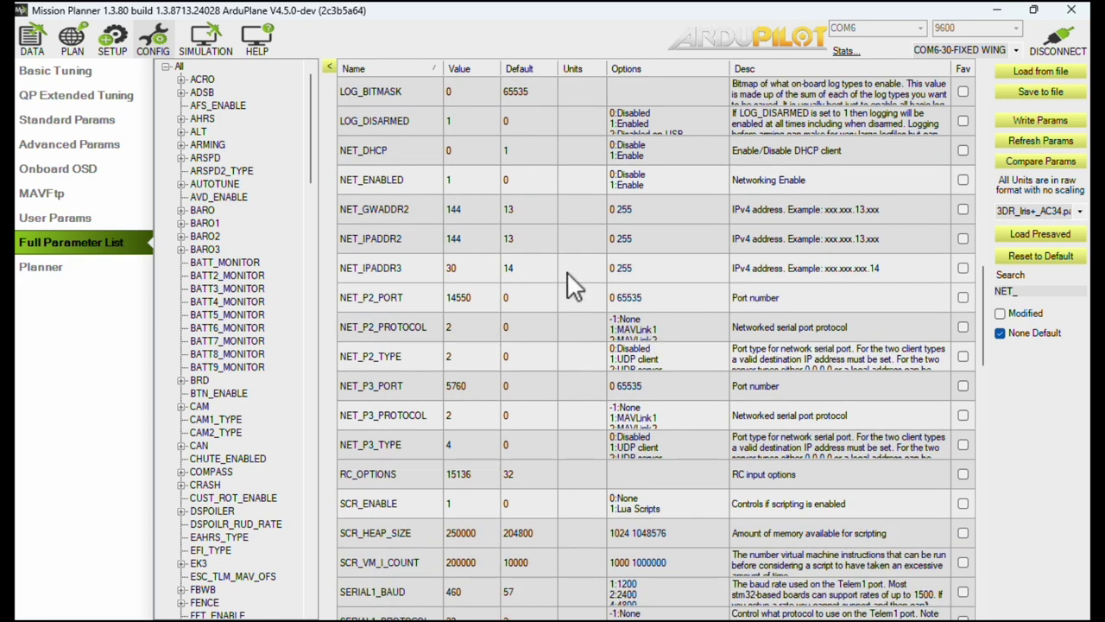
scroll(568, 276, "down", 4)
scroll(568, 276, "up", 1)
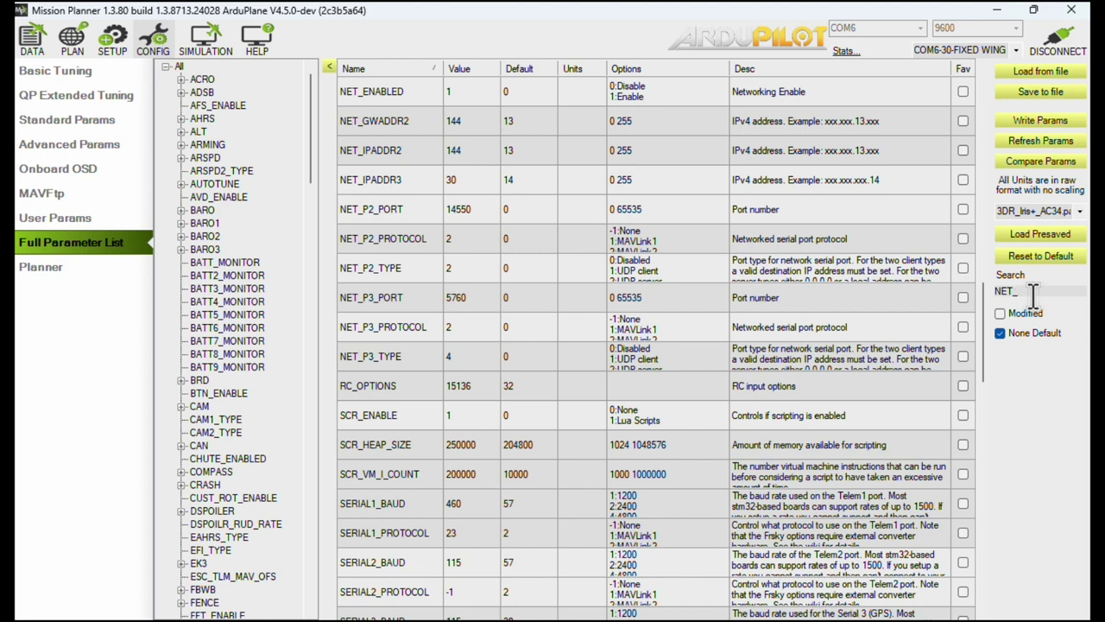
Step: Turn off the non-default filter and go through the static IP address parameters NET_IPADDR0 to NET_IPADDR3
left_click(998, 334)
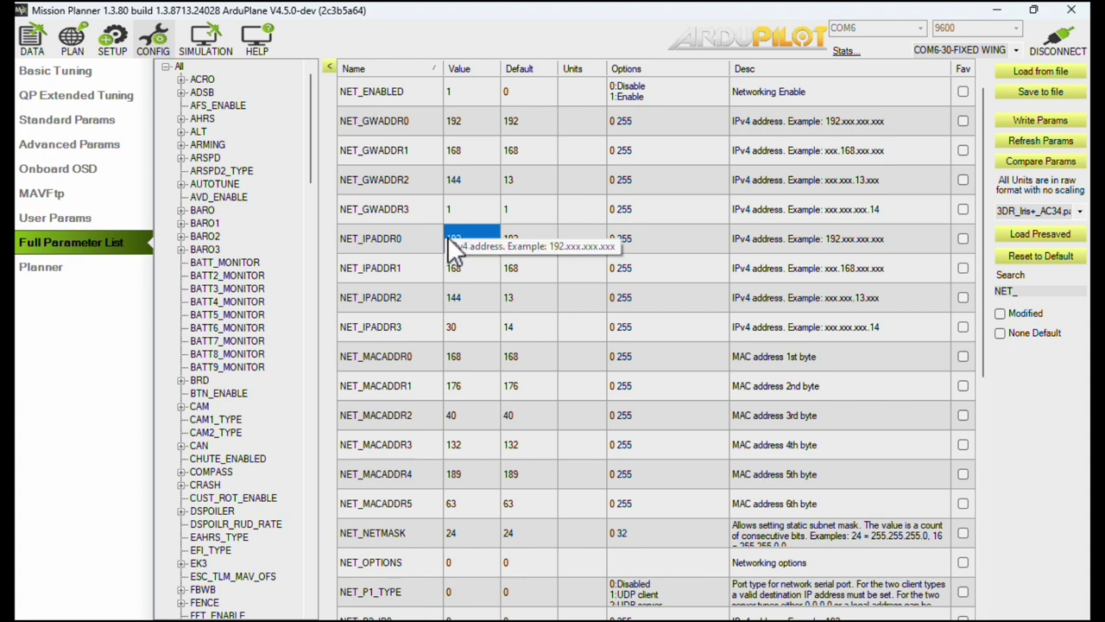
left_click(420, 240)
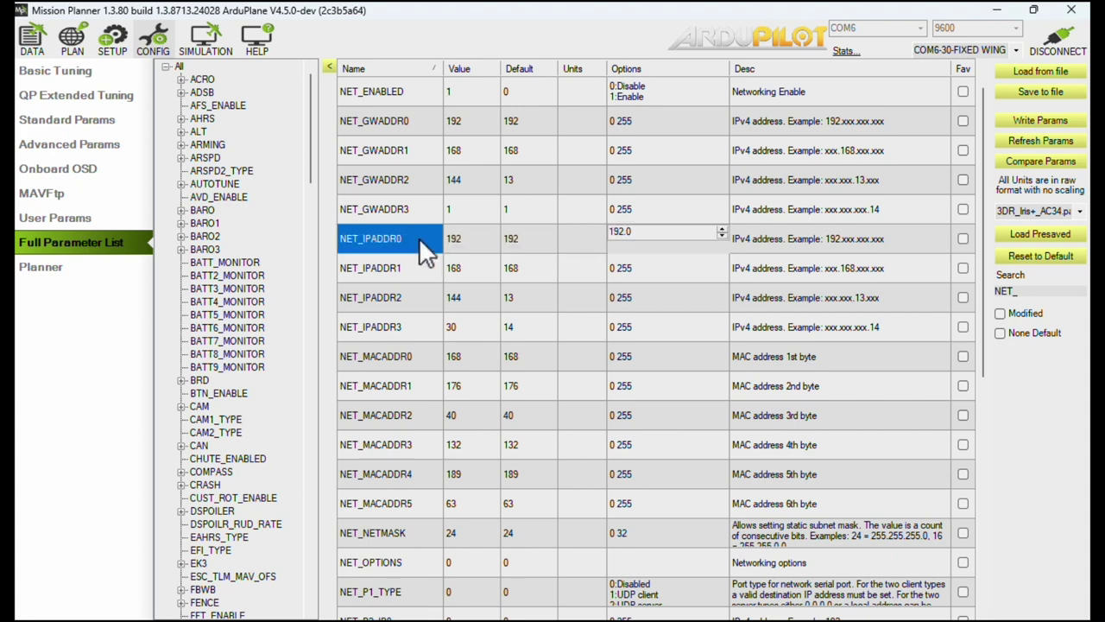
left_click(424, 268)
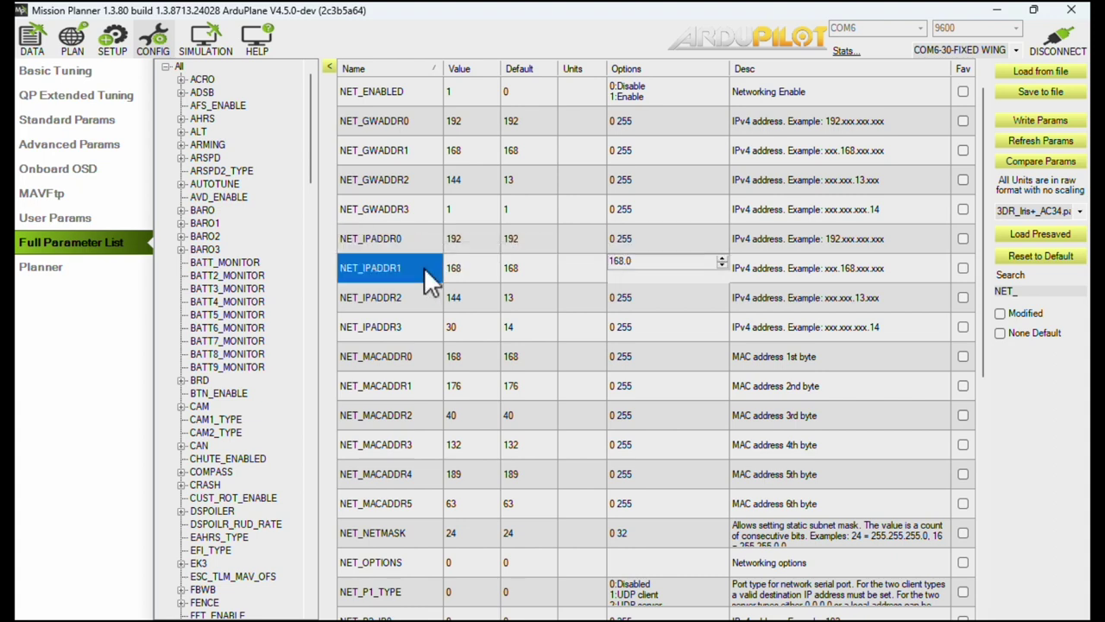
left_click(424, 311)
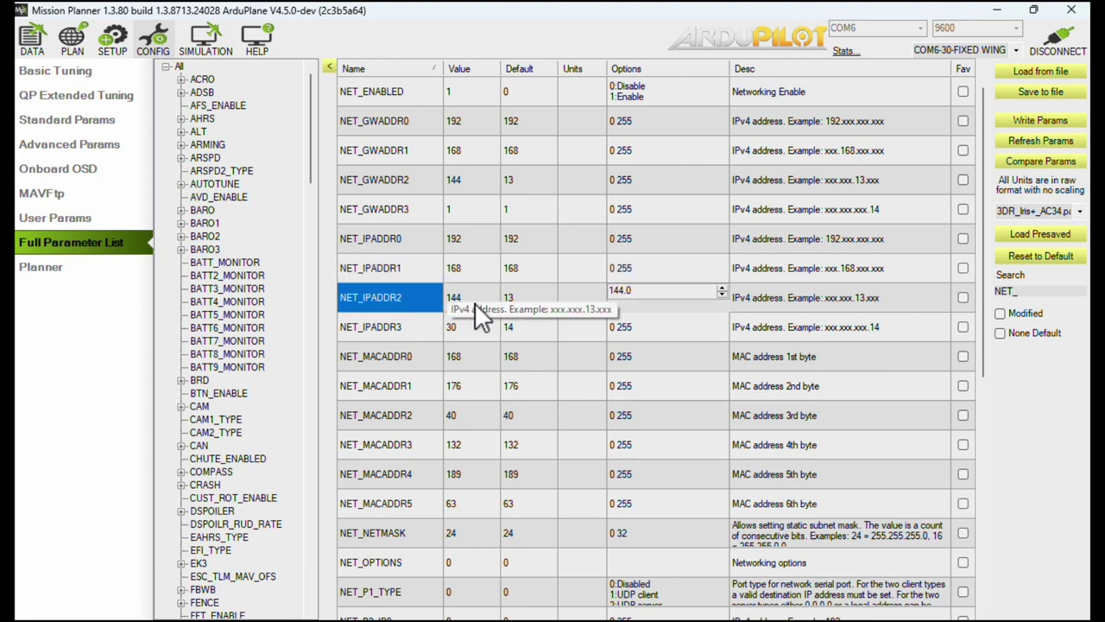
left_click(421, 328)
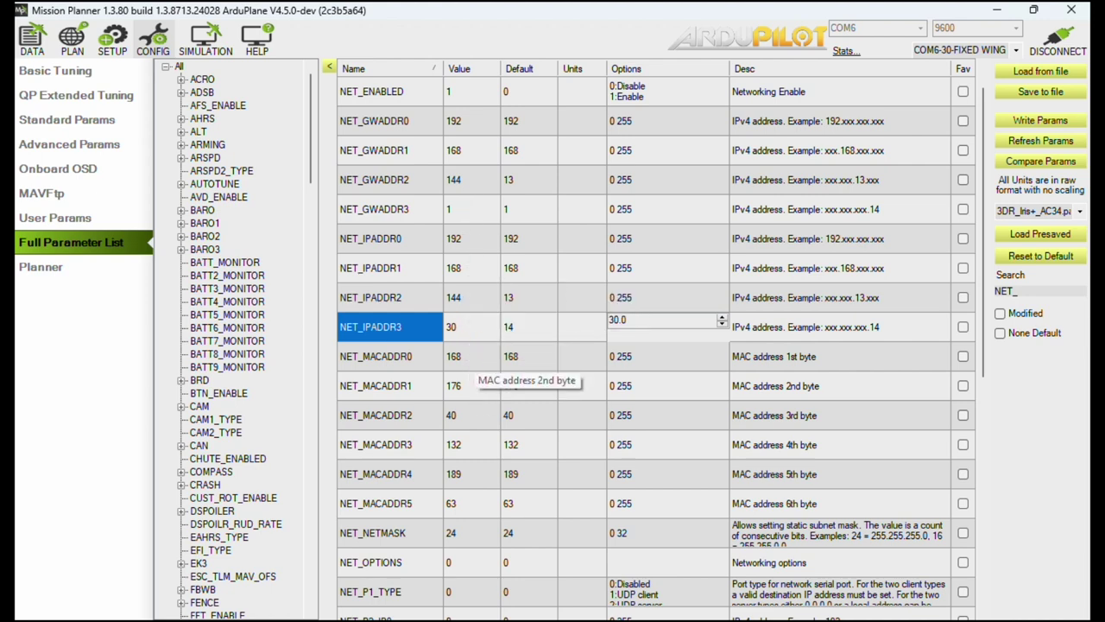
Step: Find NET_NETMASK and enlarge its row to read the full subnet mask description
scroll(543, 371, "down", 1)
scroll(543, 372, "down", 1)
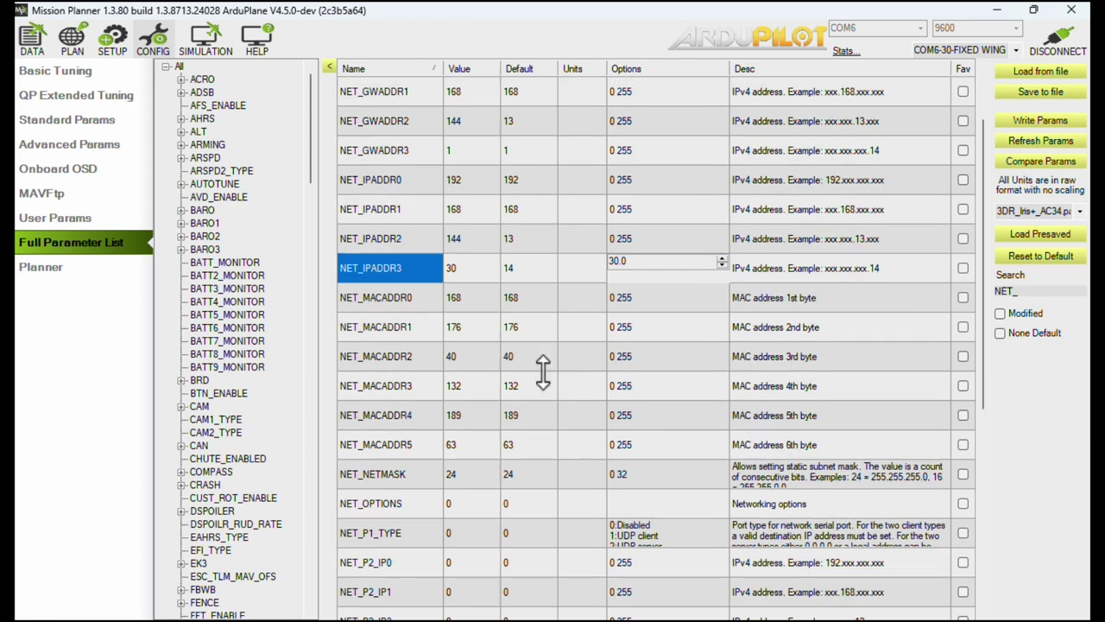
scroll(542, 372, "down", 1)
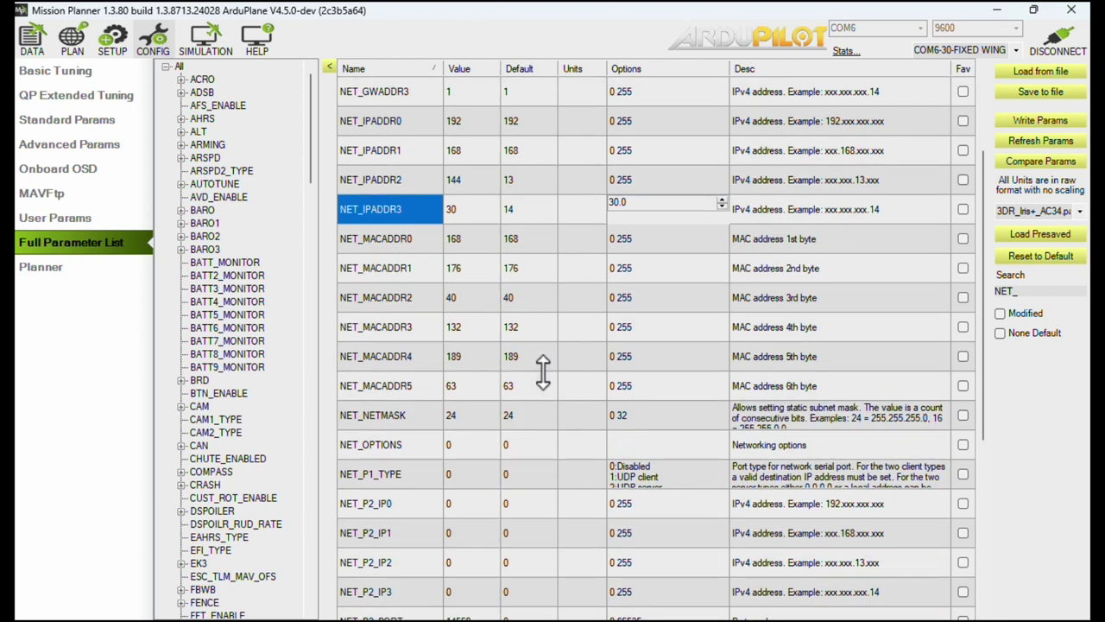
scroll(542, 371, "down", 1)
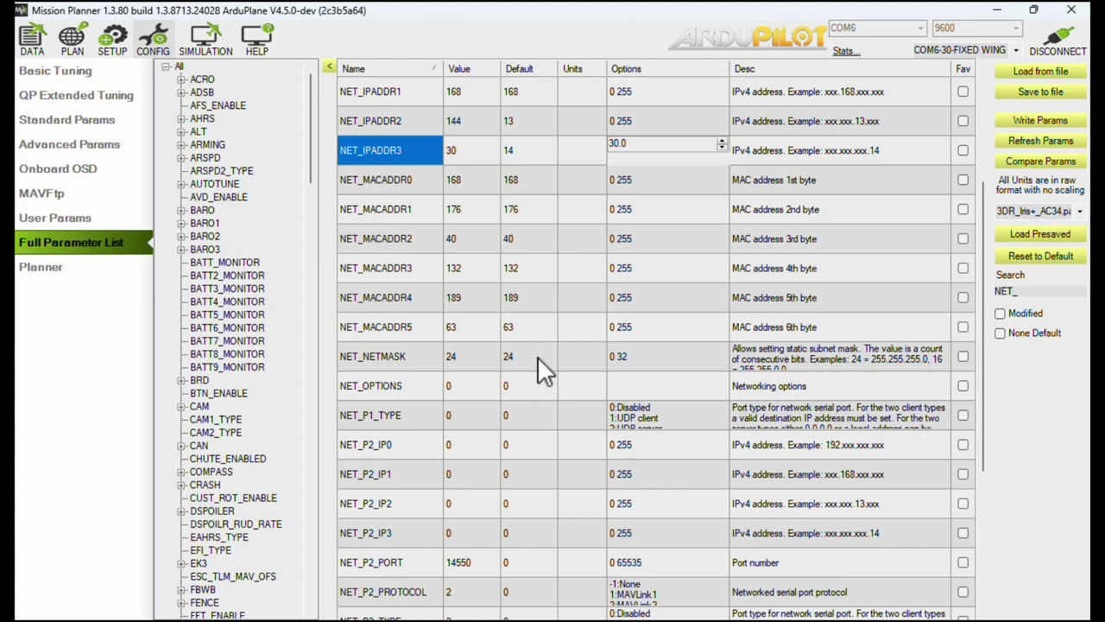
left_click_drag(540, 372, 543, 396)
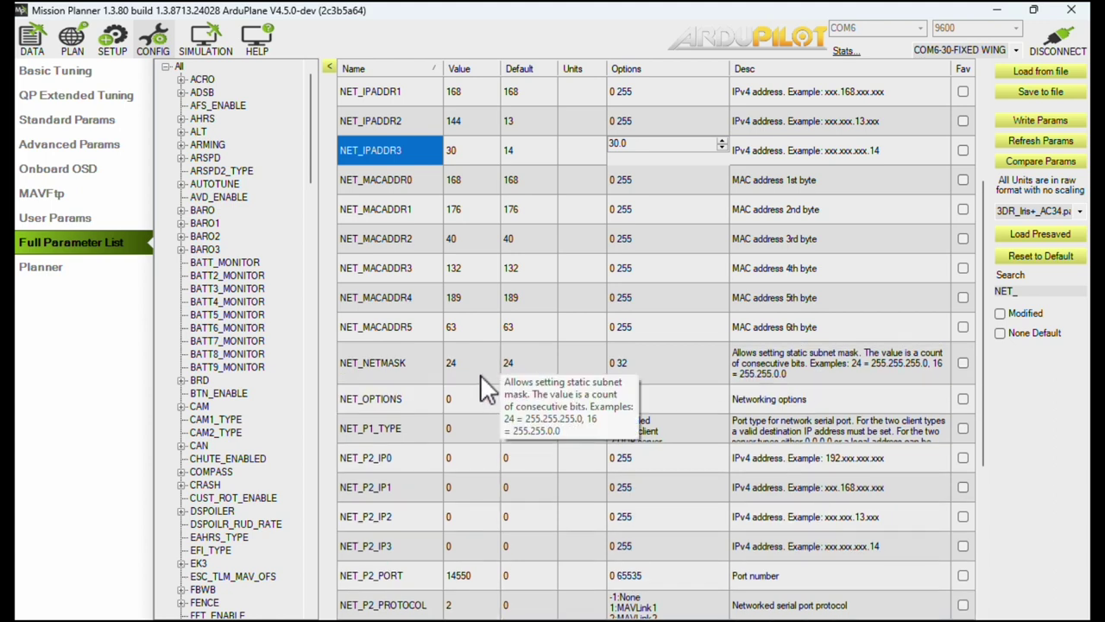
left_click_drag(478, 395, 478, 388)
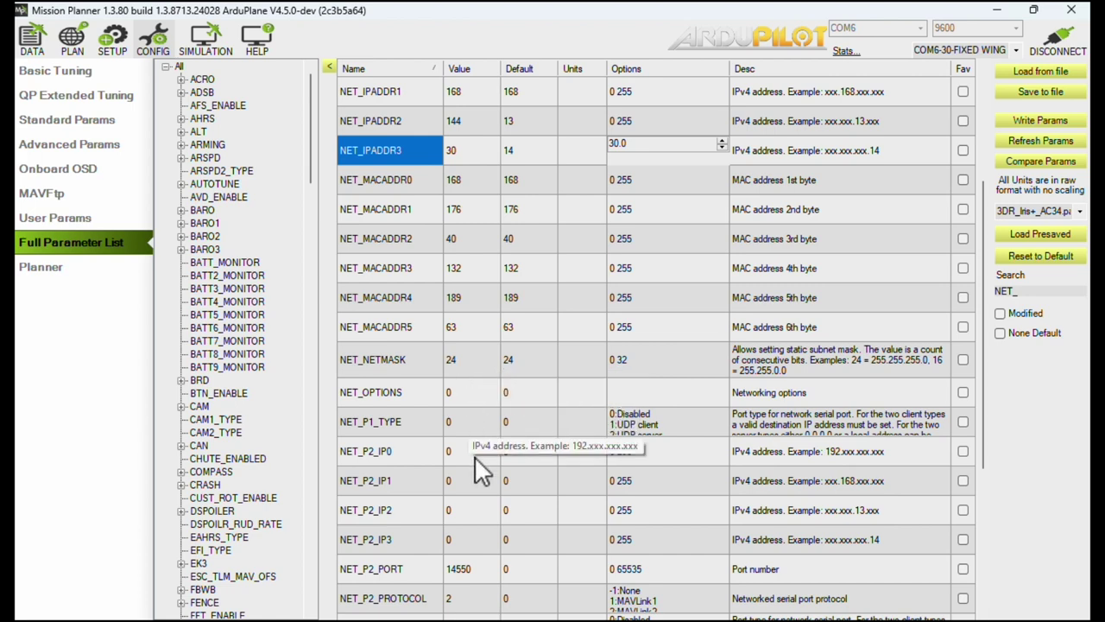
Step: Open the NET_OPTIONS bitmask to view the available networking options, and close it without changes
scroll(476, 460, "down", 2)
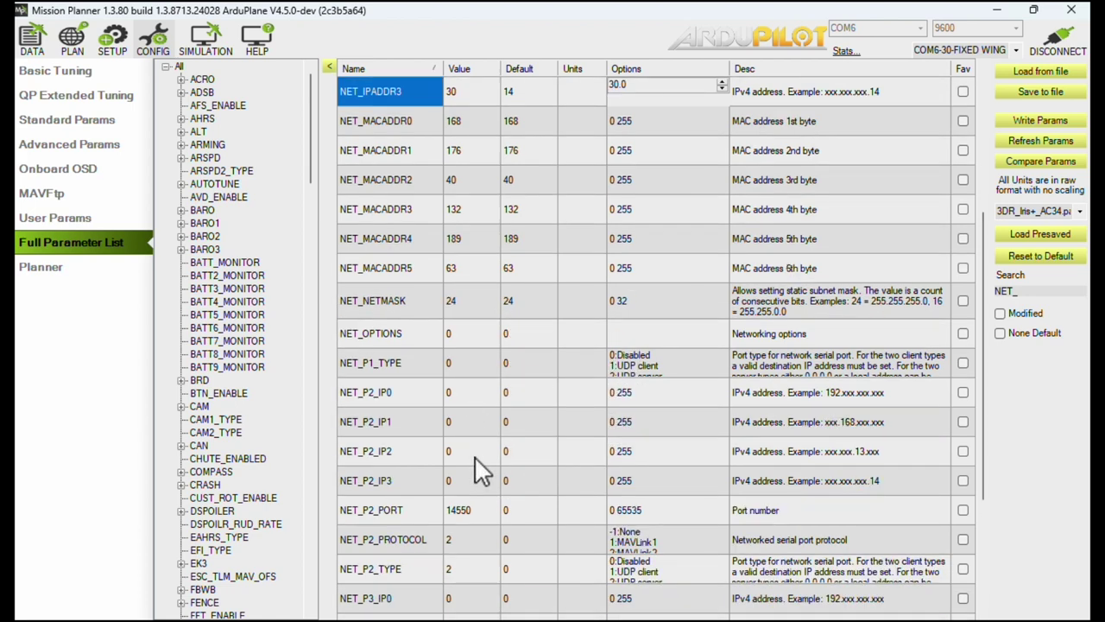
left_click(661, 327)
left_click(660, 326)
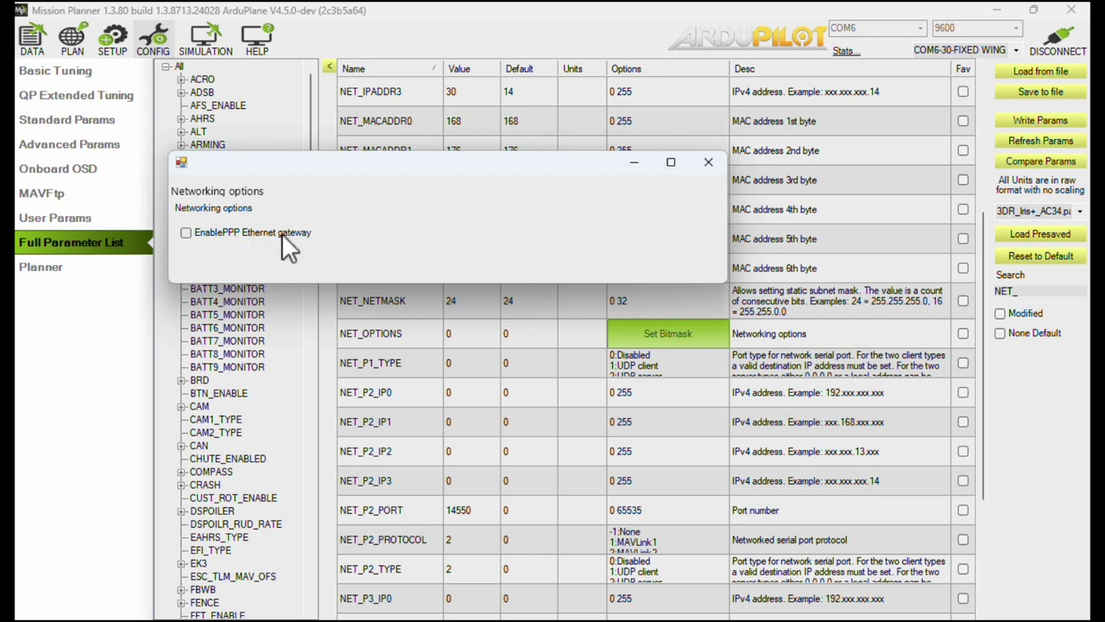
left_click(708, 161)
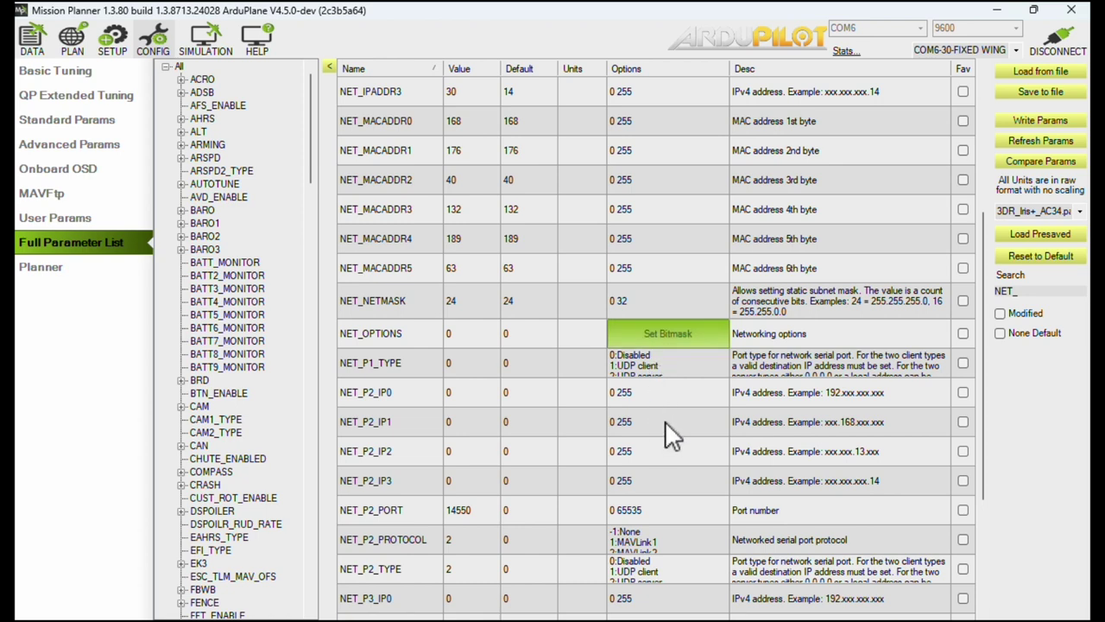
Step: Review the NET_P2 and NET_P3 address, port, protocol and type parameters, enlarging the NET_P2_TYPE row to read its description
scroll(665, 423, "down", 2)
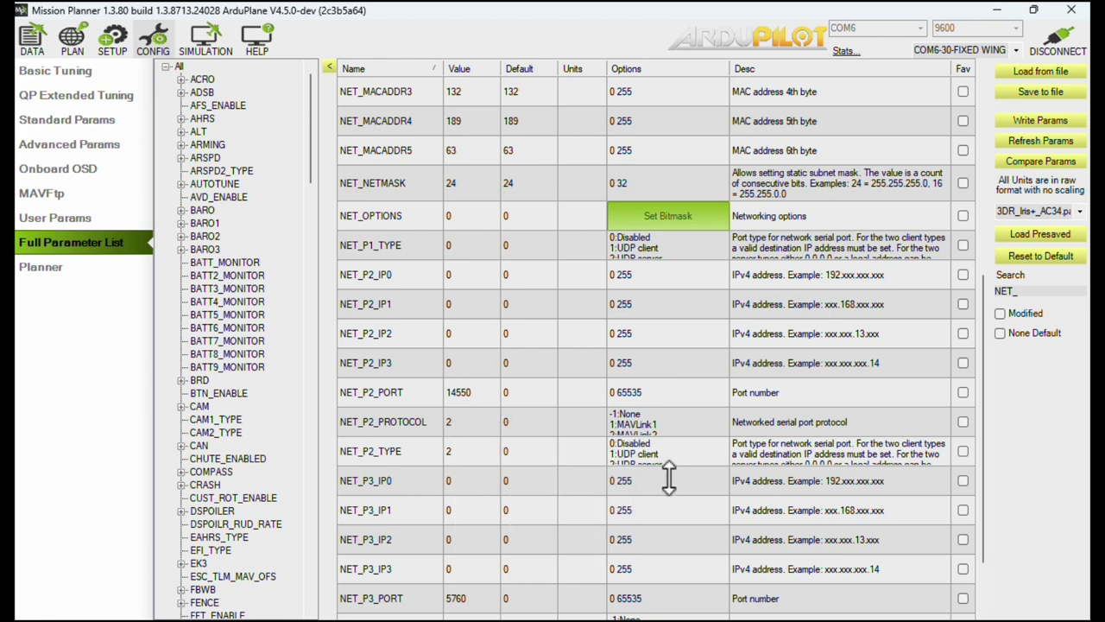
left_click_drag(668, 480, 667, 486)
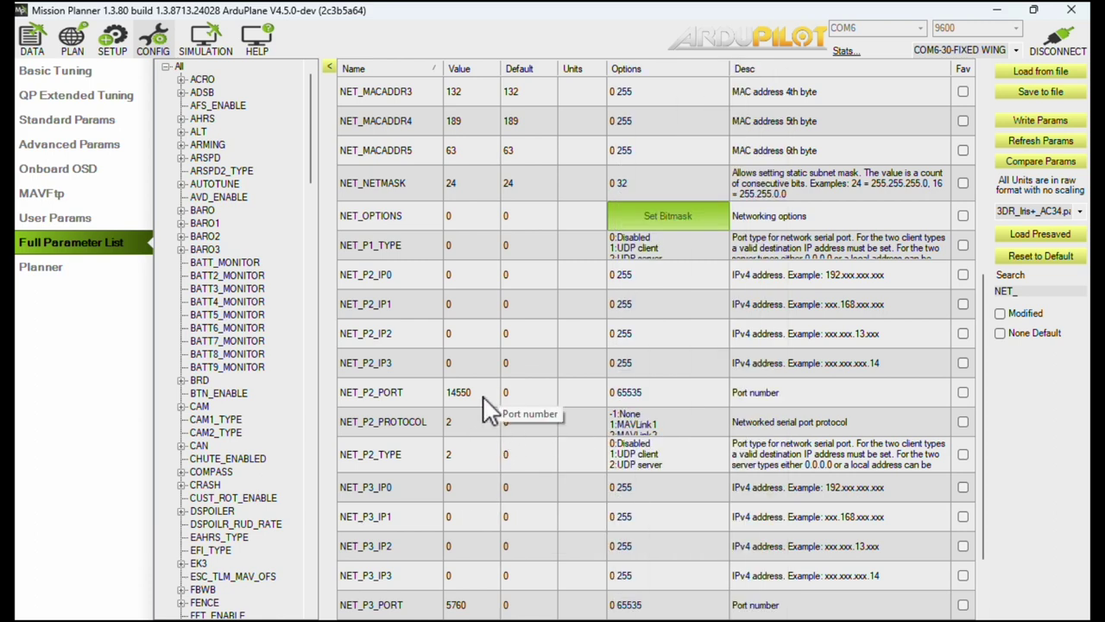
scroll(483, 395, "down", 2)
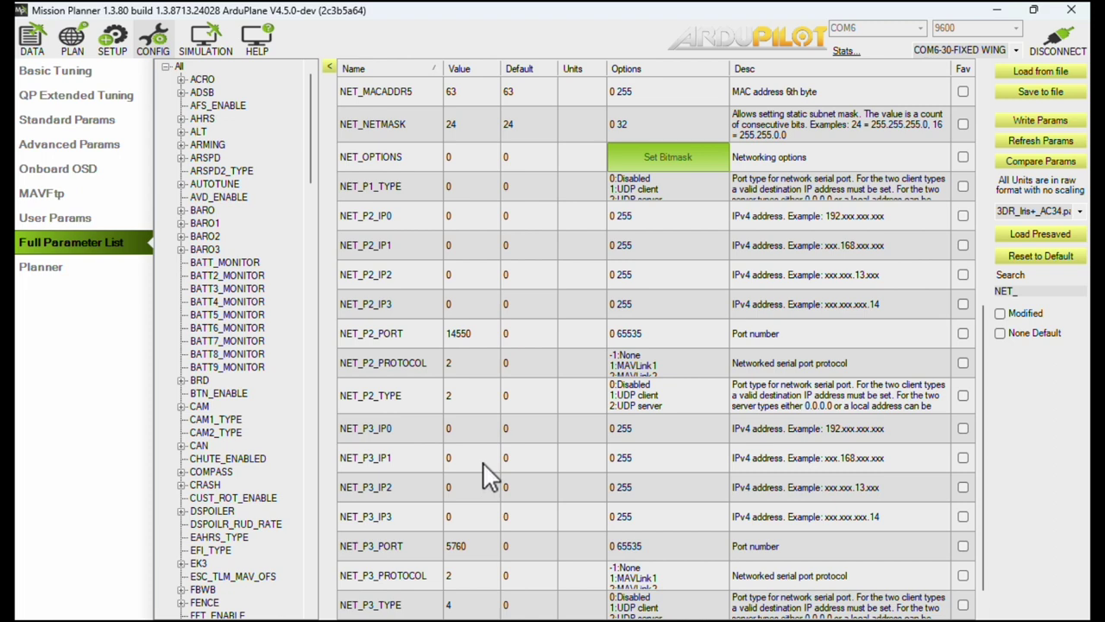
scroll(490, 509, "down", 1)
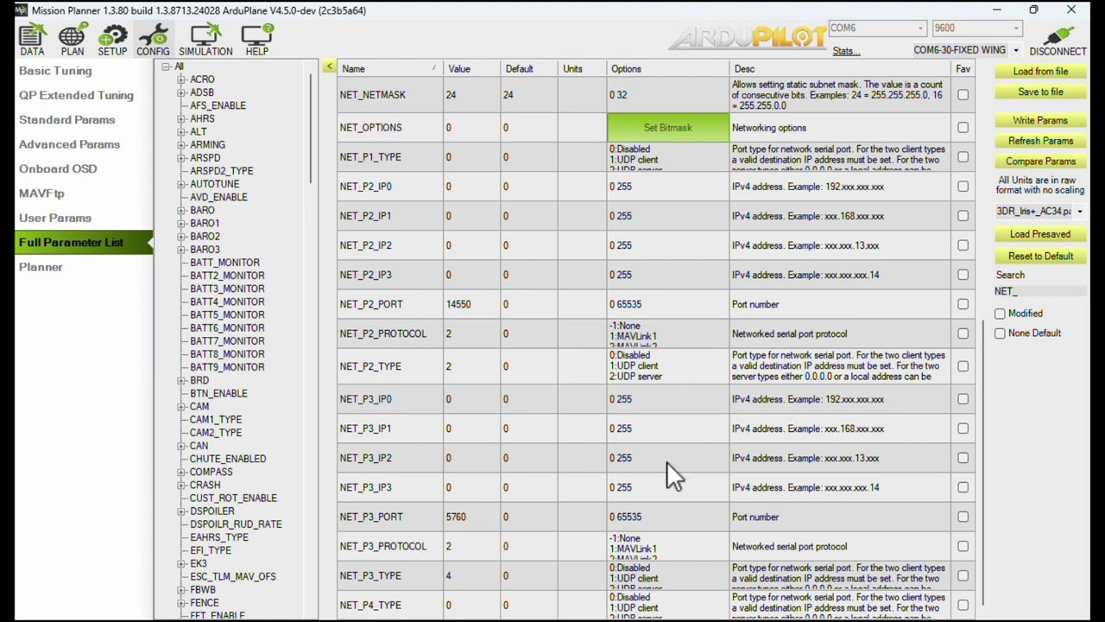
scroll(666, 461, "up", 5)
scroll(666, 461, "down", 4)
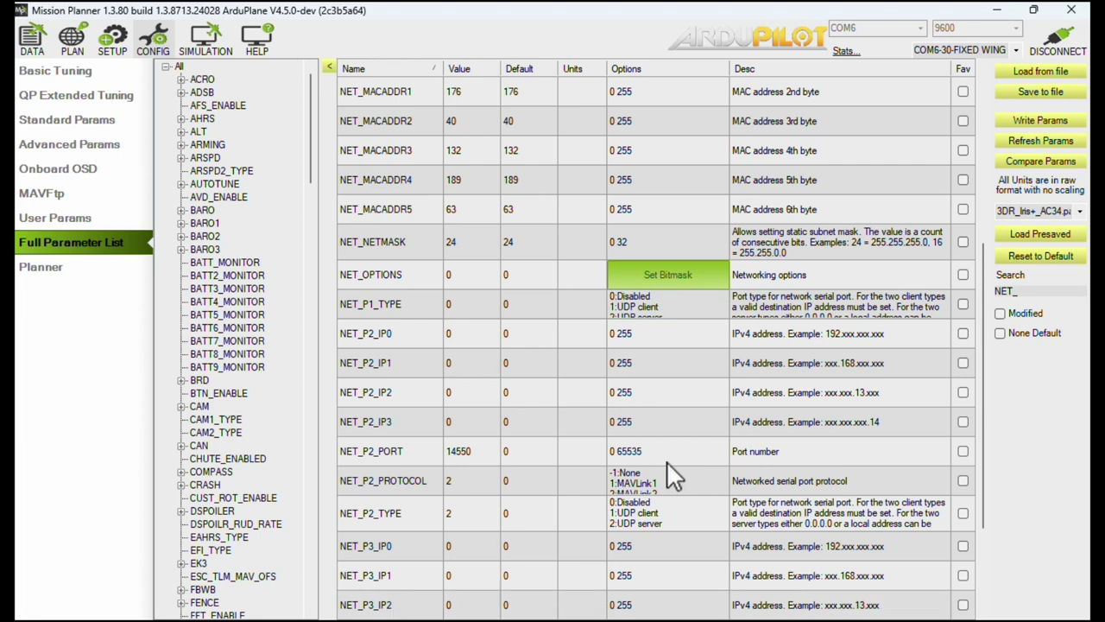
scroll(667, 461, "up", 1)
scroll(674, 475, "up", 1)
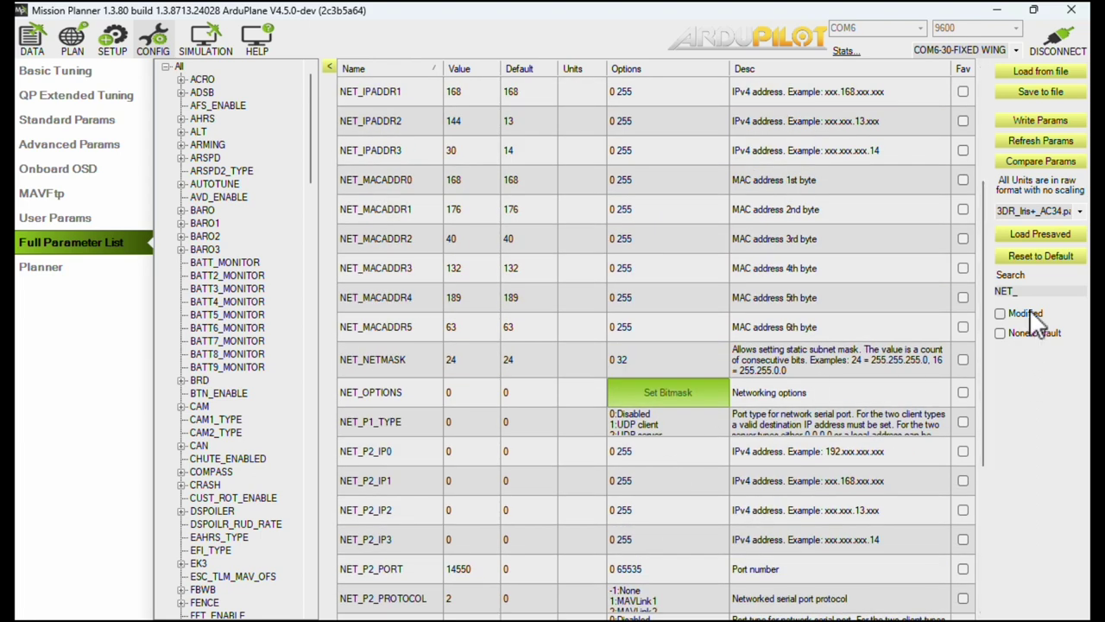
Step: Filter the full parameter list by WEB_ to view the web server parameters
left_click_drag(1018, 291, 999, 292)
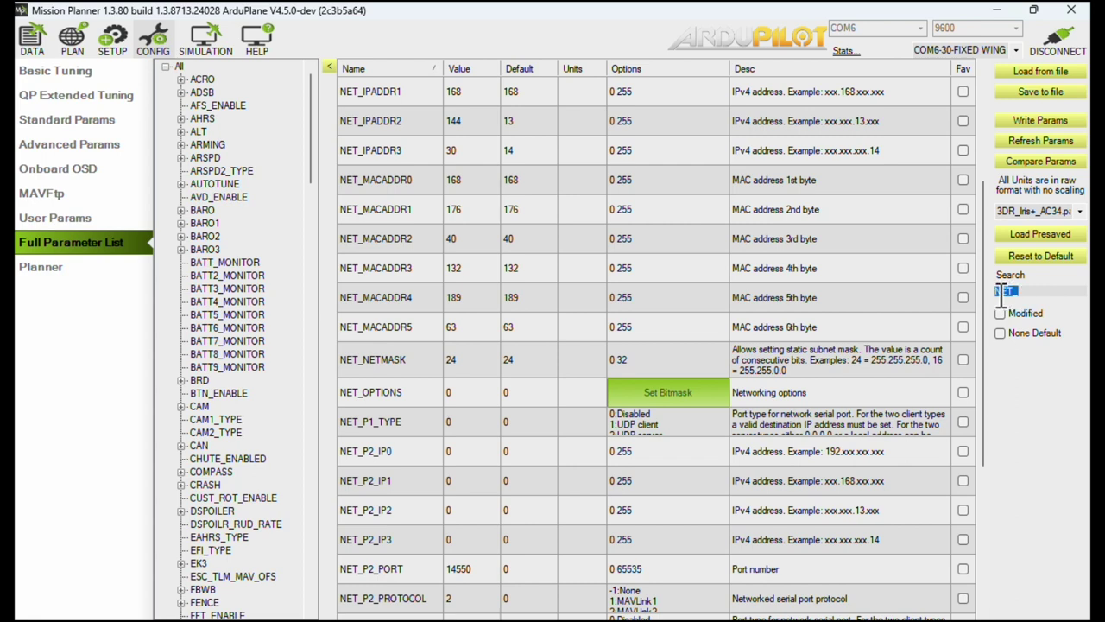
type("WEN_")
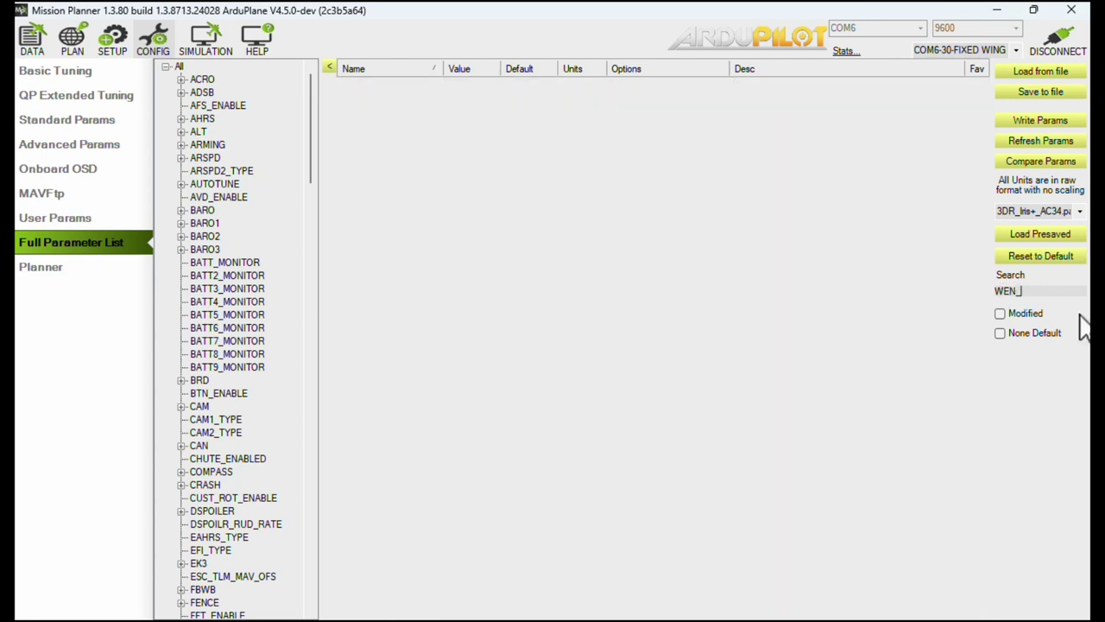
key("BackSpace")
key("BackSpace")
type("B_")
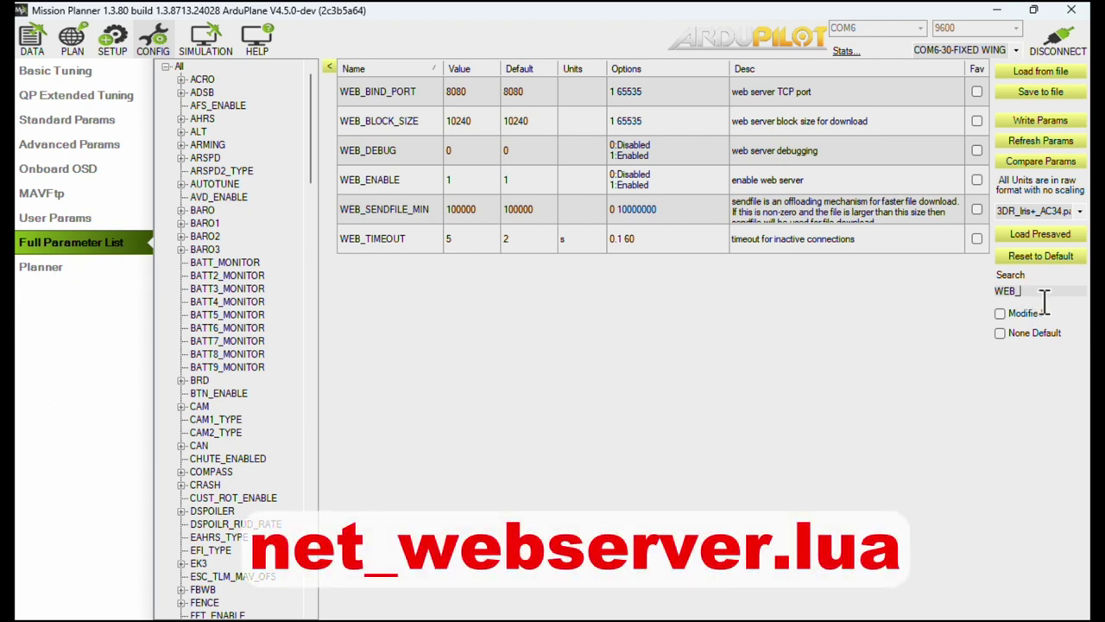
Step: Filter the parameter list by SCR_ and review the SCR_ENABLE, SCR_HEAP_SIZE and SCR_VM_I_COUNT scripting parameters
key("BackSpace")
key("BackSpace")
key("BackSpace")
key("BackSpace")
type("SCR_")
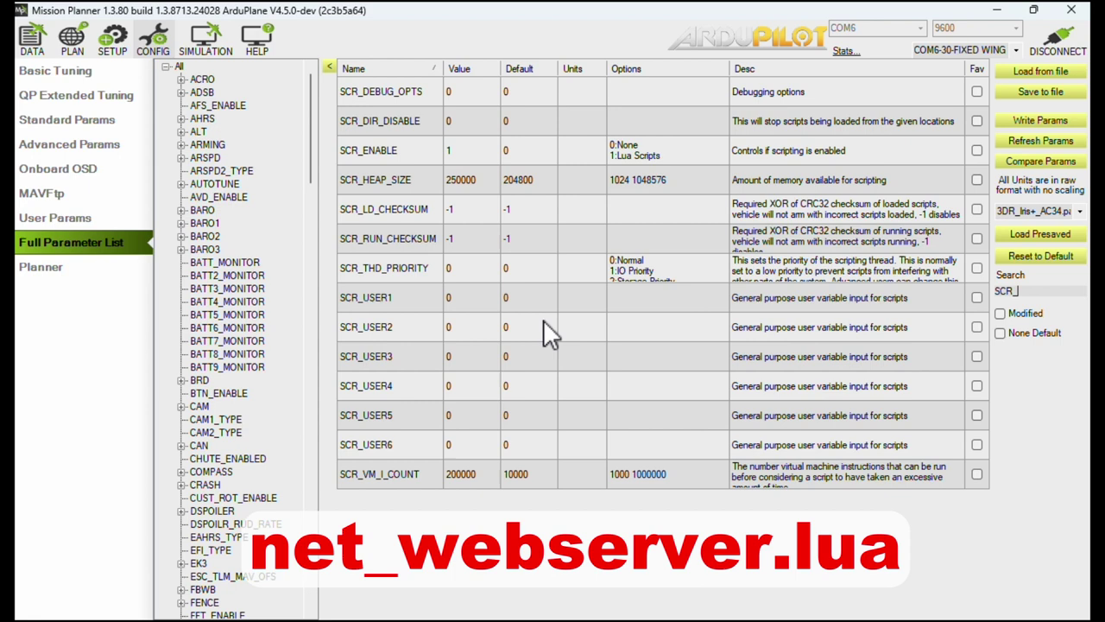
left_click(475, 155)
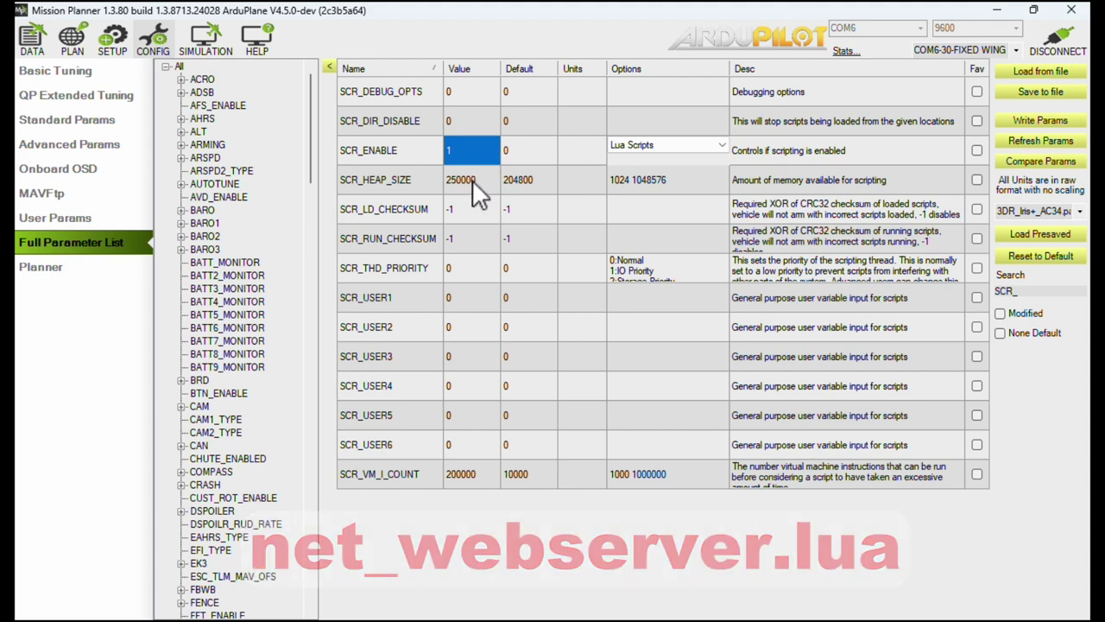
left_click(473, 179)
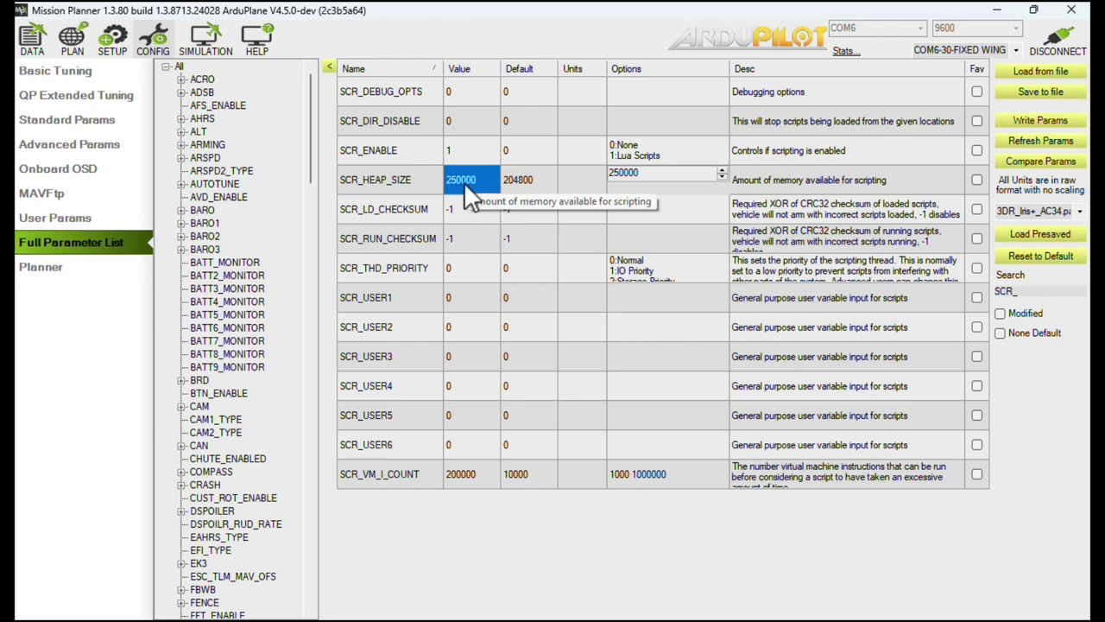
left_click(470, 479)
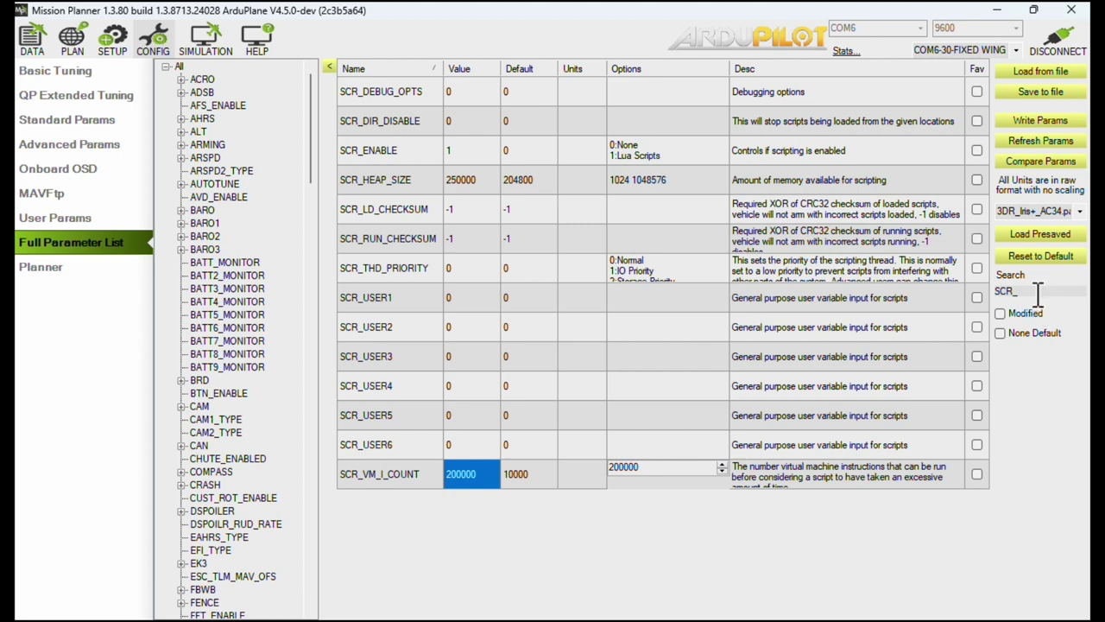
Step: Browse the flight controller's files over MAVFtp and open the APM/scripts folder to check for the web server Lua script
left_click(61, 197)
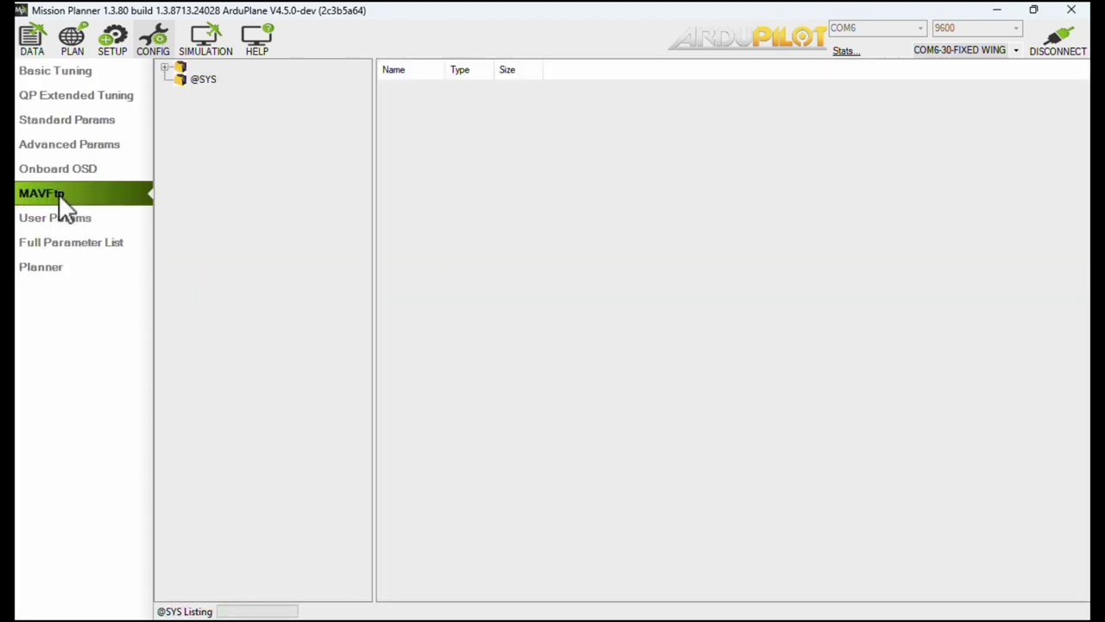
left_click(177, 66)
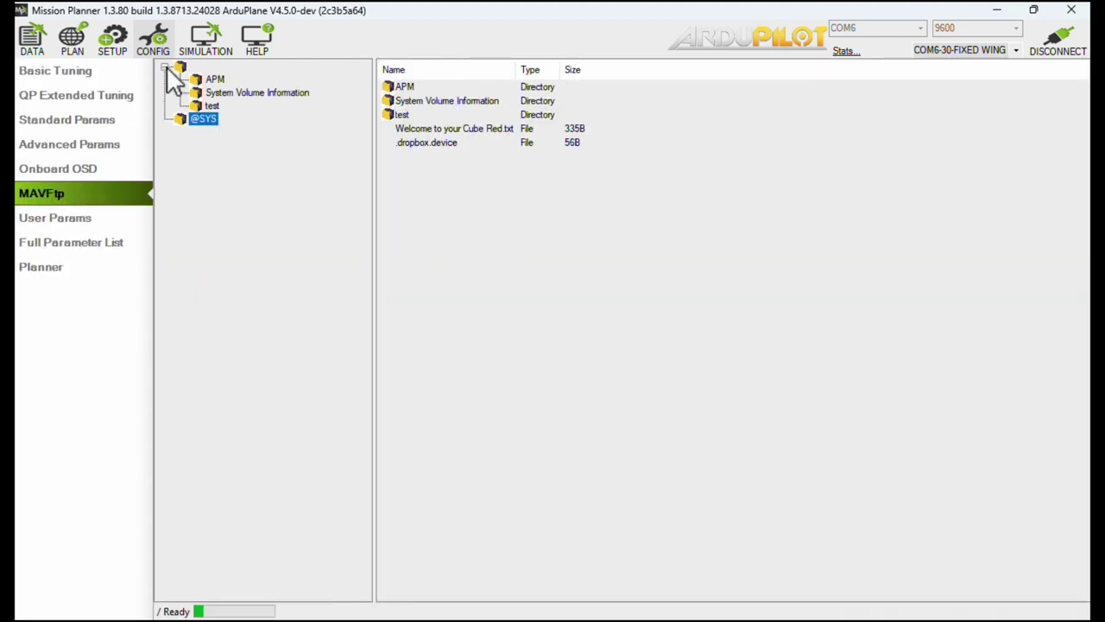
left_click(204, 82)
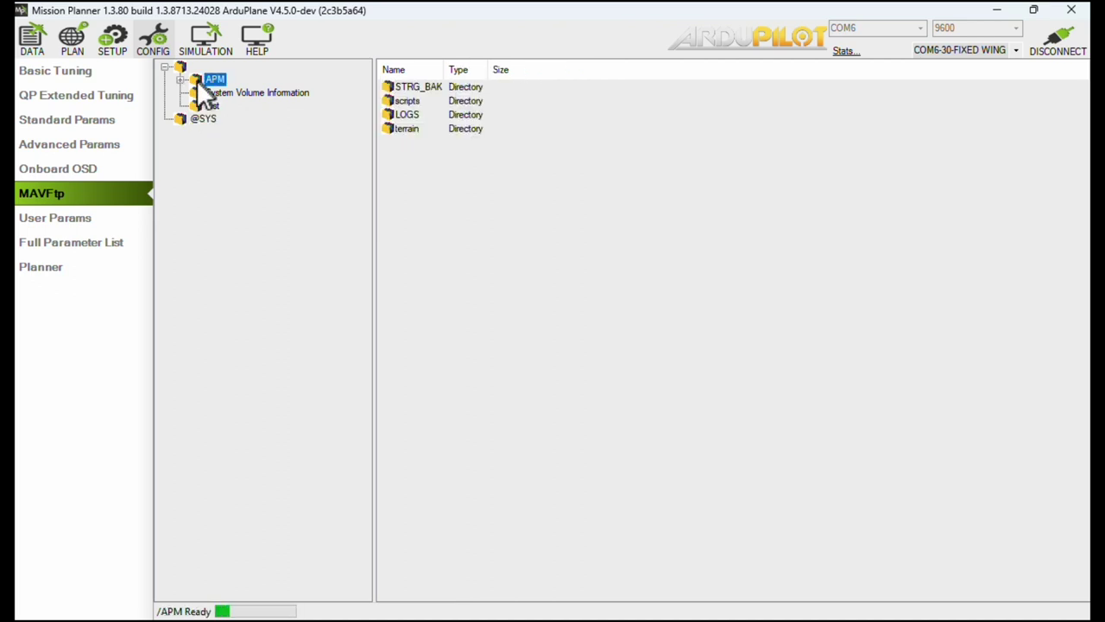
left_click(233, 106)
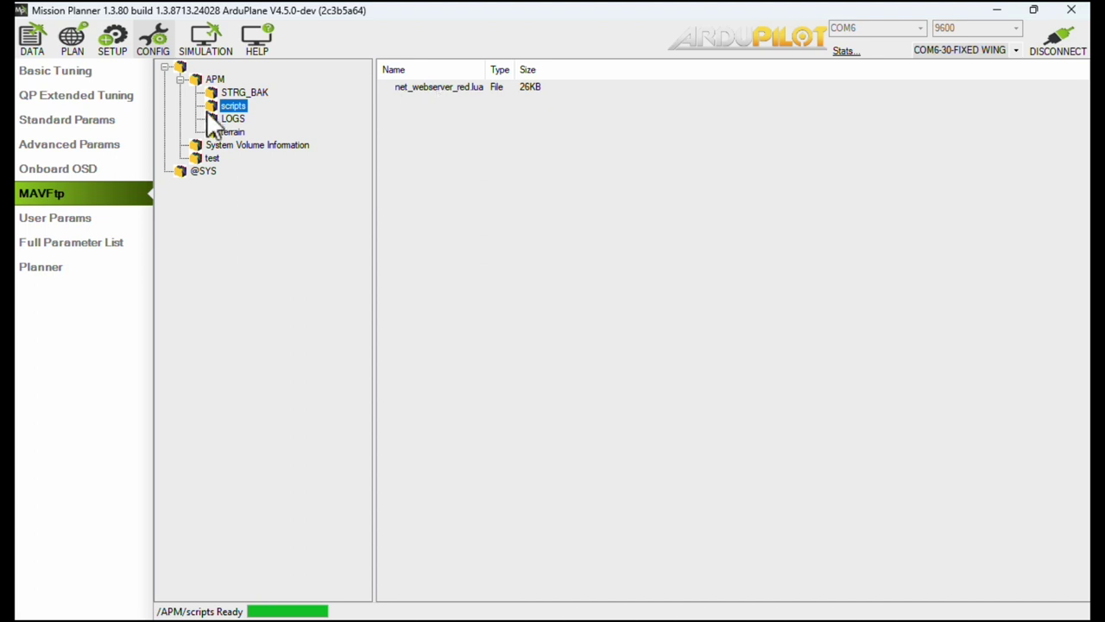
Step: Return to the full parameter list, filter it by WEB_, and review the WEB_BIND_PORT and WEB_ENABLE parameters
left_click(86, 247)
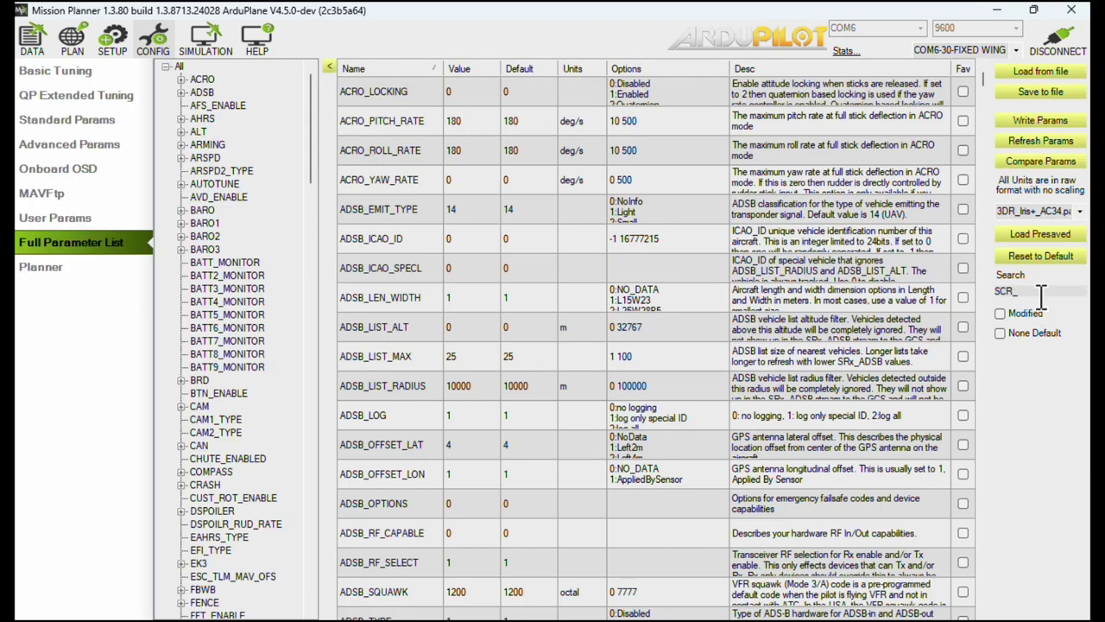
left_click(1042, 294)
key("BackSpace")
key("BackSpace")
key("BackSpace")
key("BackSpace")
type("WEB_")
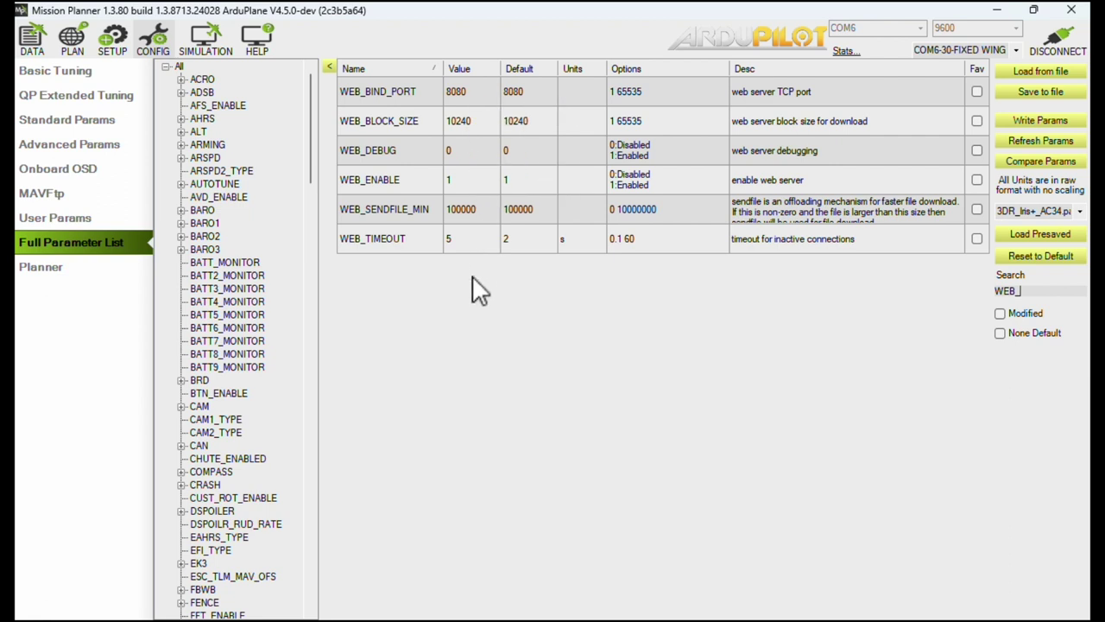
left_click(471, 93)
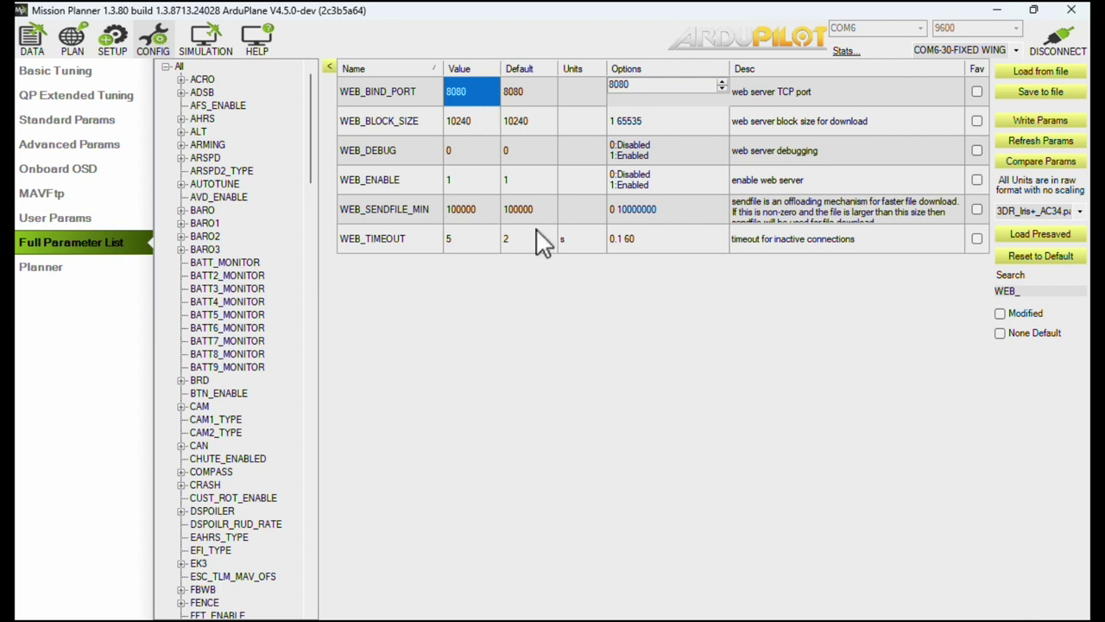
left_click(462, 179)
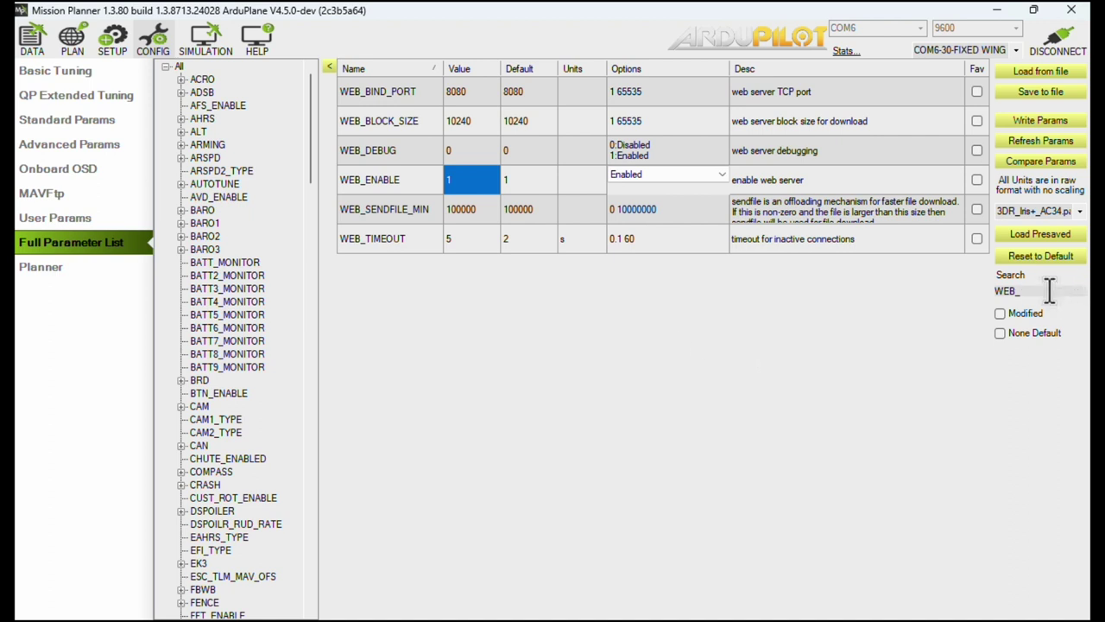
Step: Replace the WEB_ filter with SCR_ to look over the scripting parameters again
key("BackSpace")
key("BackSpace")
key("BackSpace")
key("BackSpace")
type("SCR_")
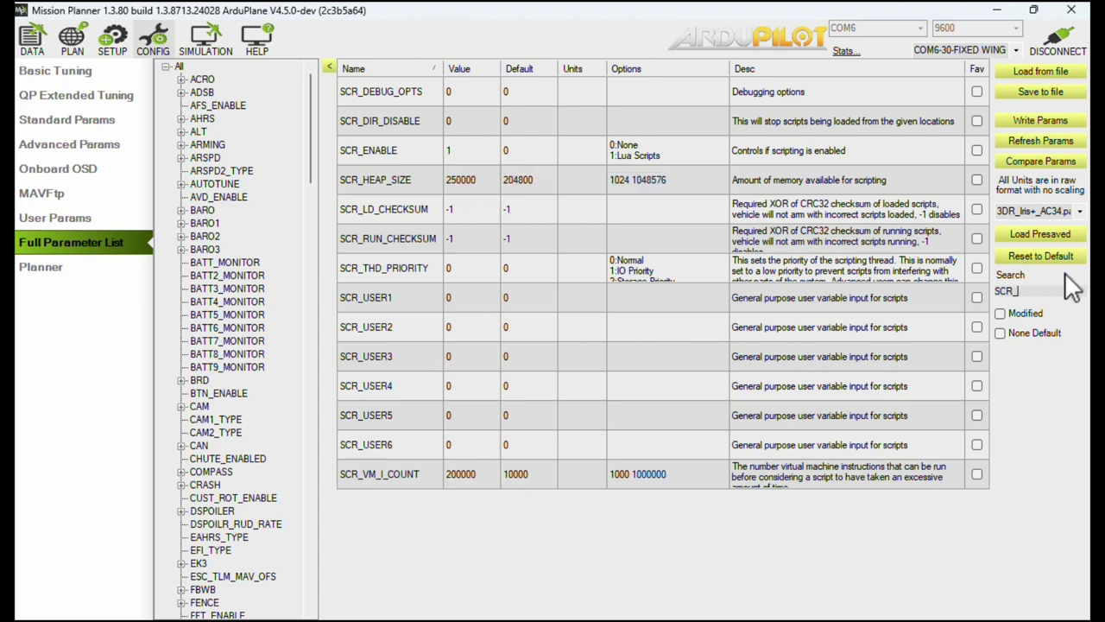
Step: Filter the parameter list by NET and review the IP address settings and the NET_P2 and NET_P3 port parameters
key("BackSpace")
key("BackSpace")
key("BackSpace")
key("BackSpace")
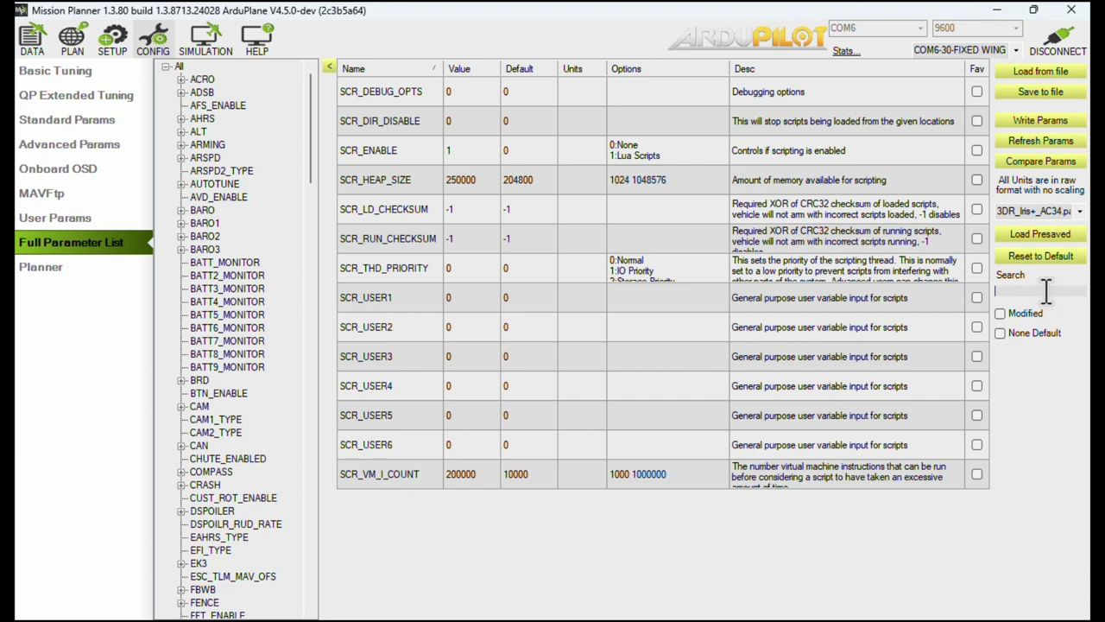
type("NET")
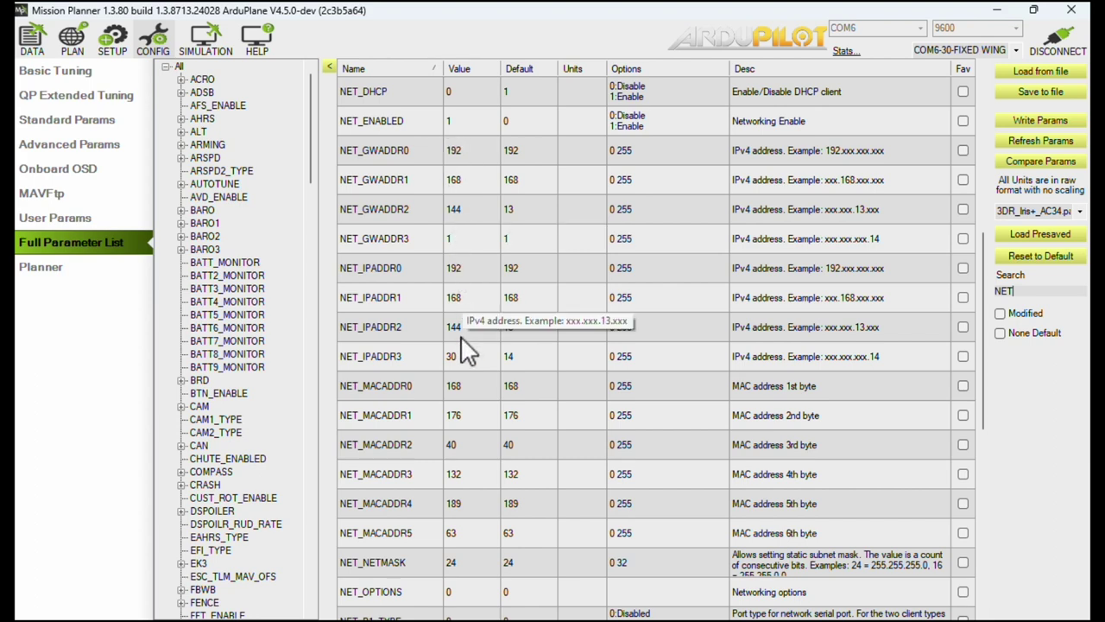
scroll(472, 452, "down", 3)
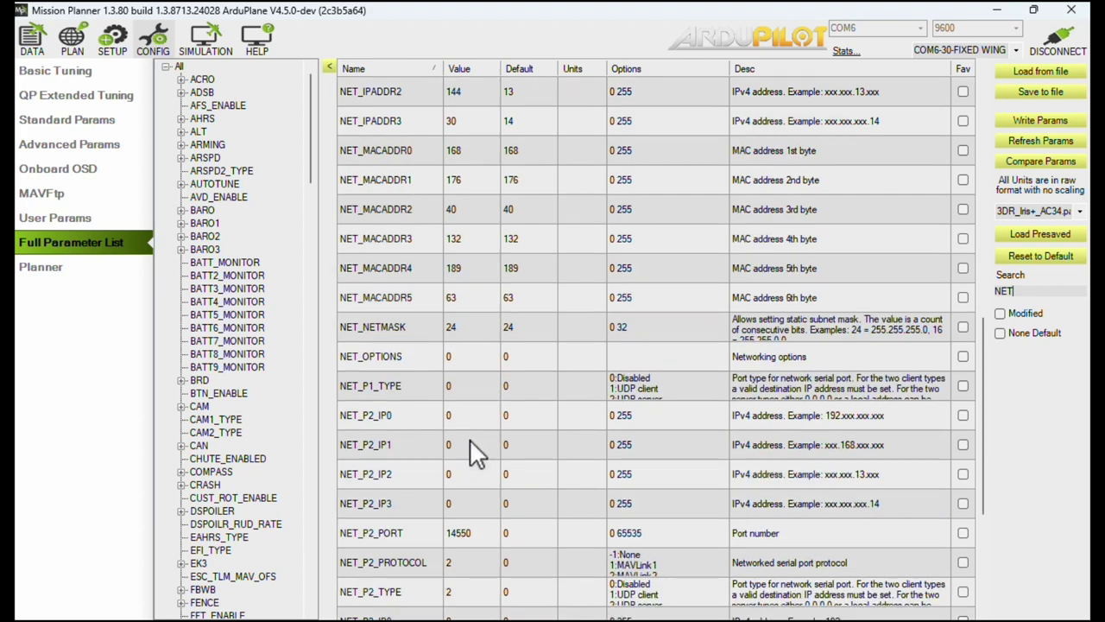
scroll(470, 452, "down", 1)
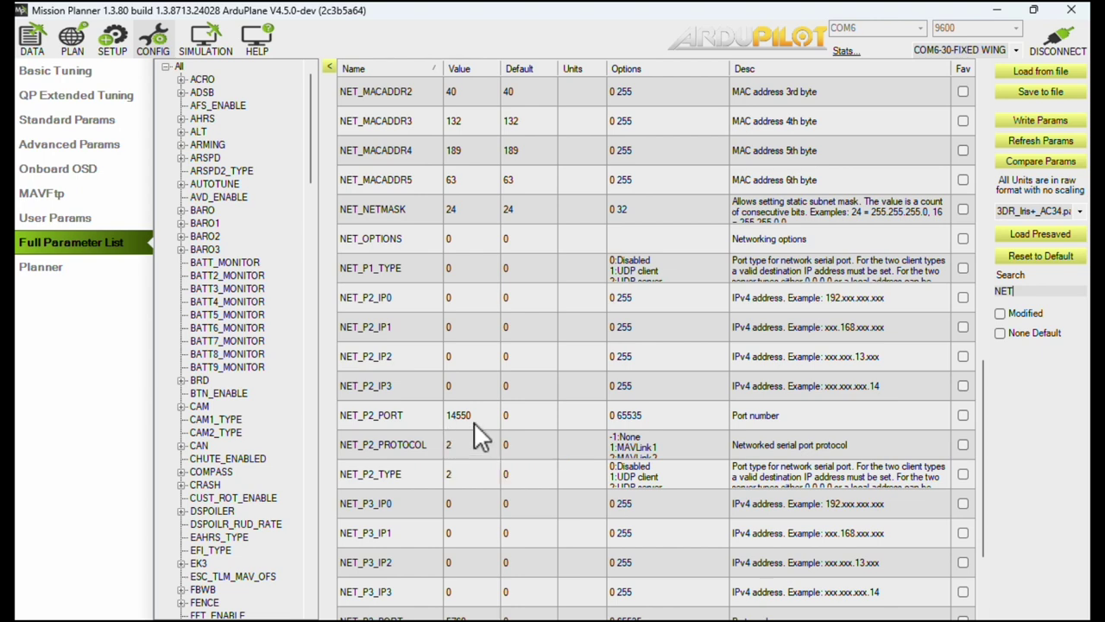
scroll(473, 421, "down", 2)
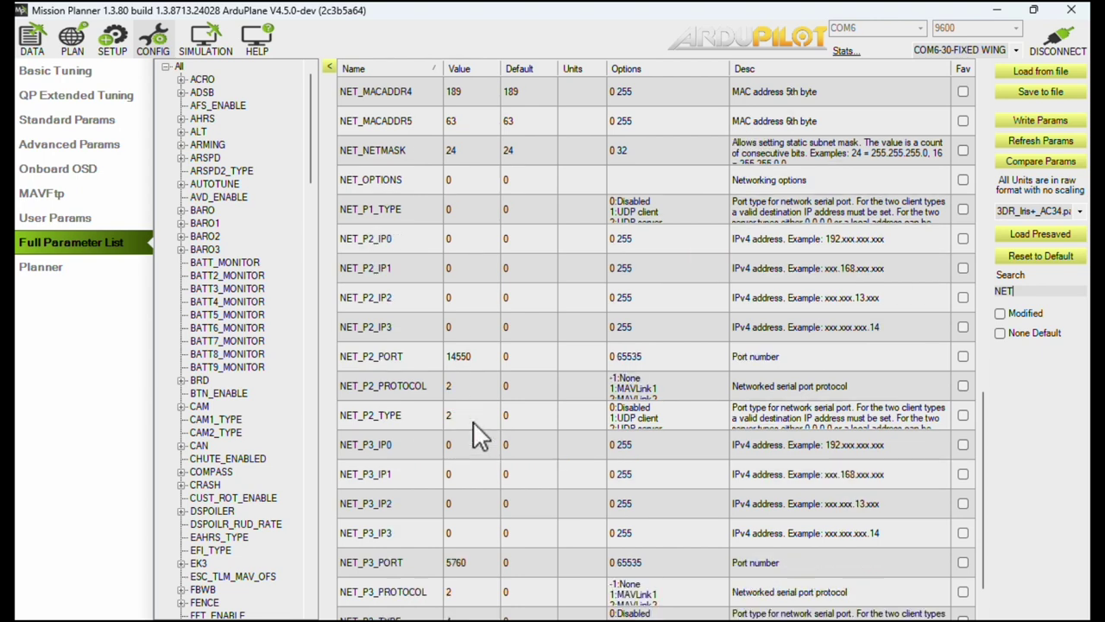